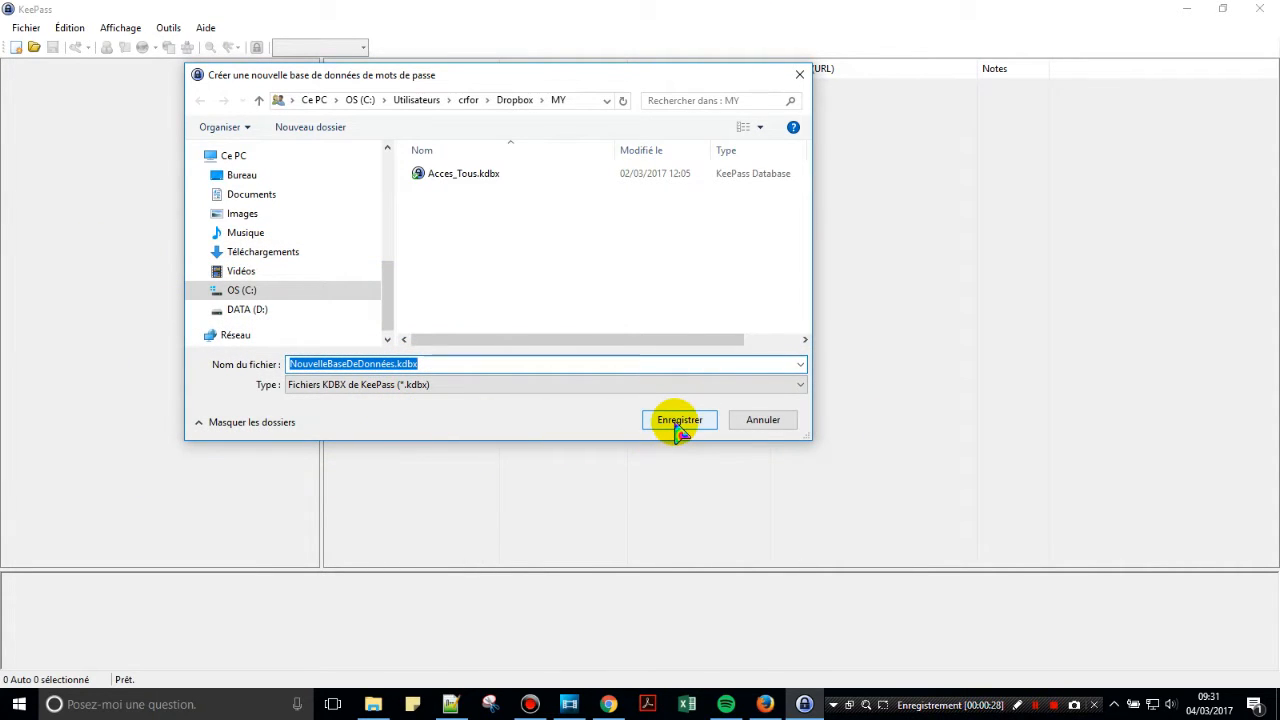
Save the new database with a 19-character master password and keep the default database settings.
click(678, 420)
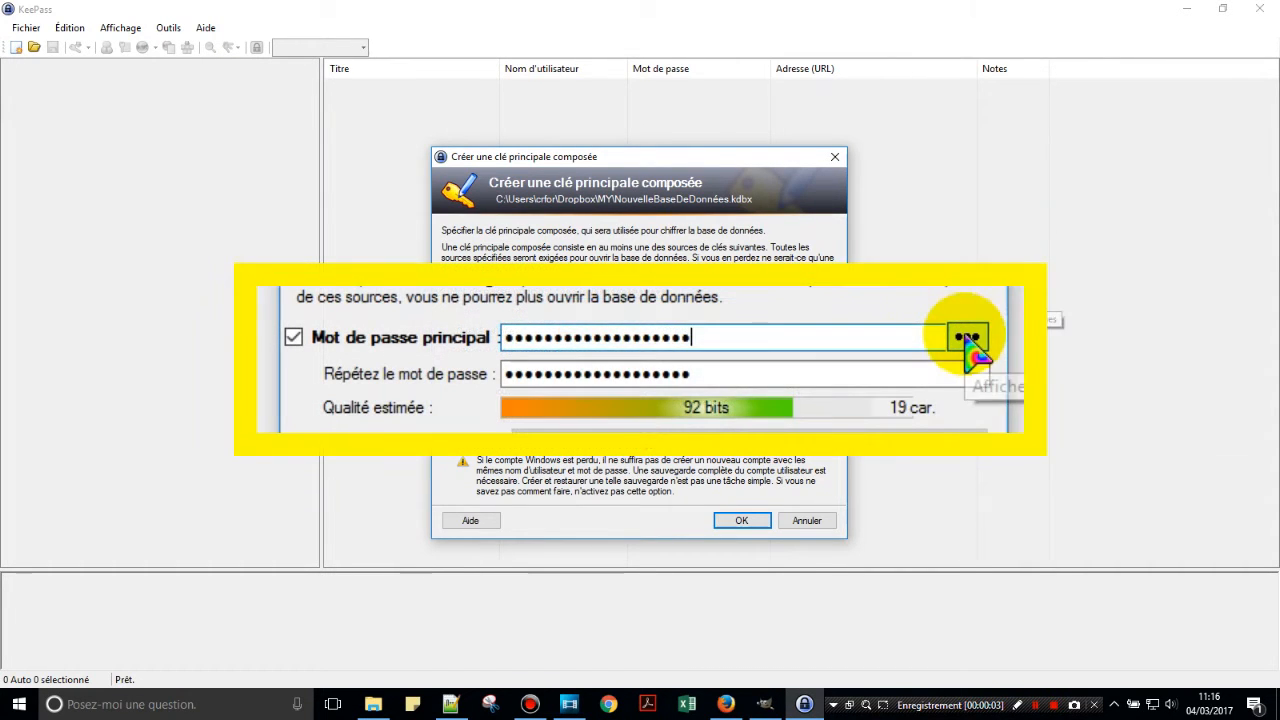
click(966, 338)
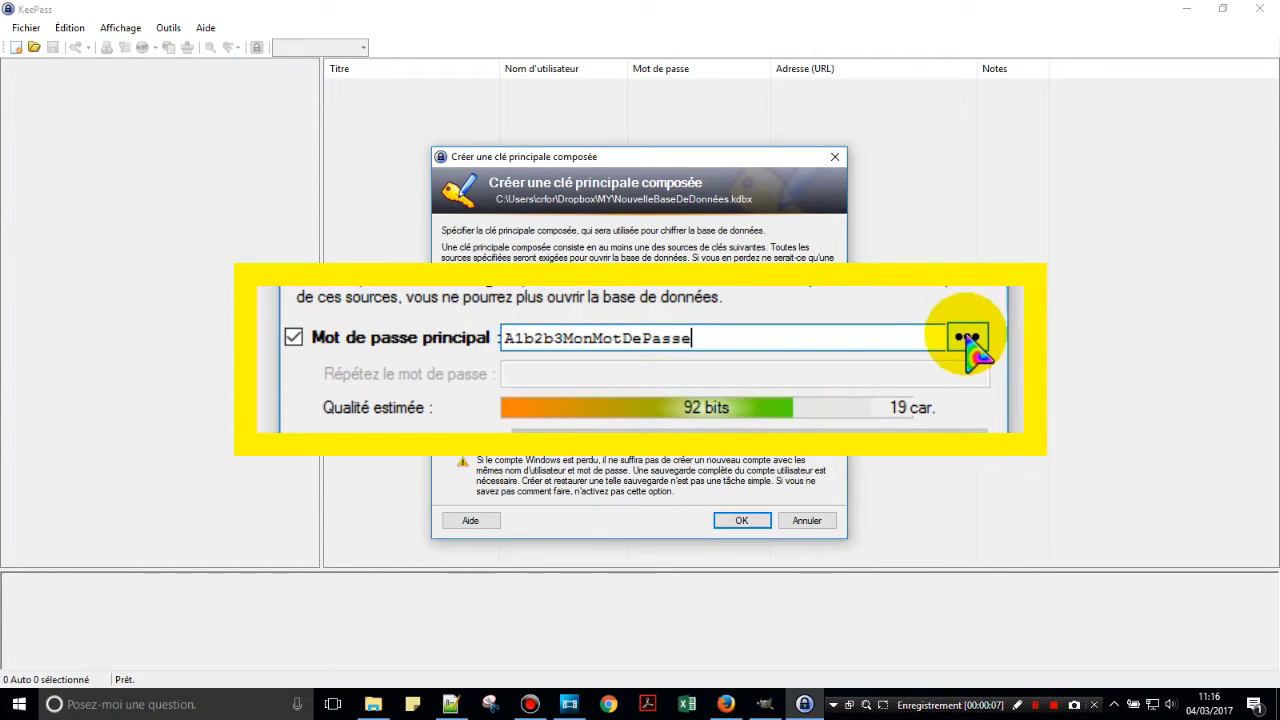
click(966, 338)
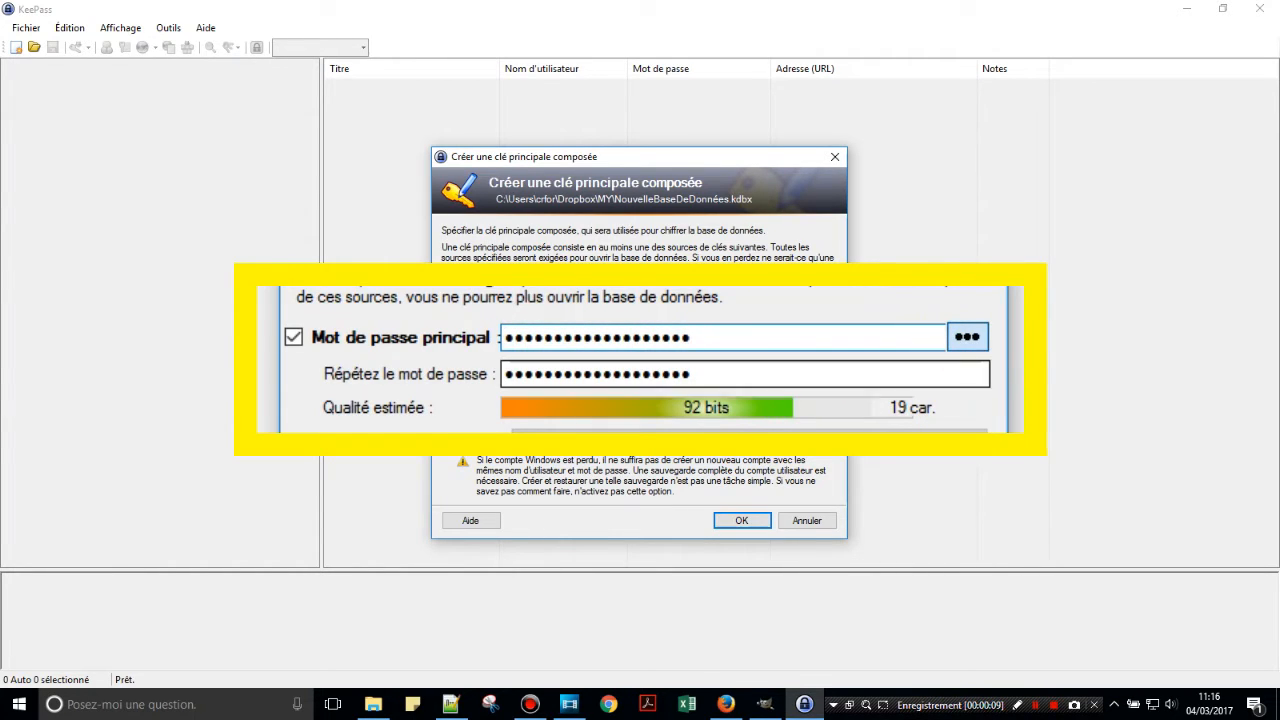
click(741, 521)
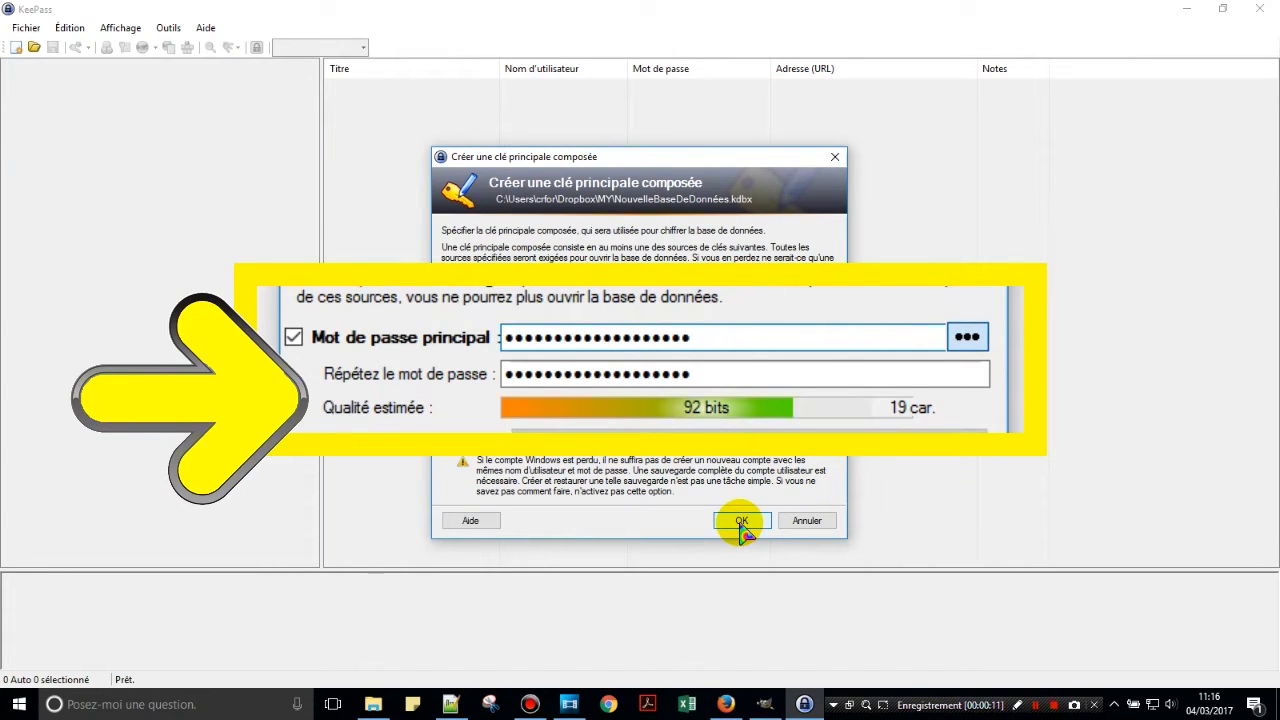
click(741, 521)
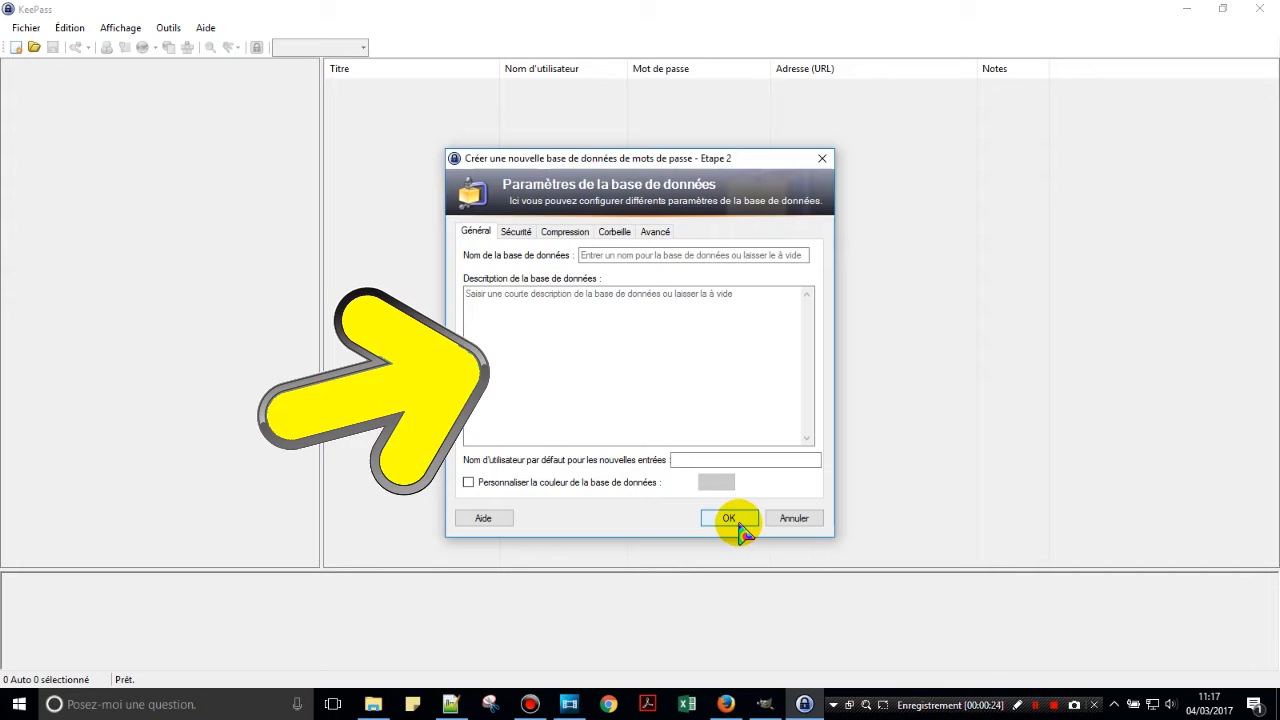
click(737, 524)
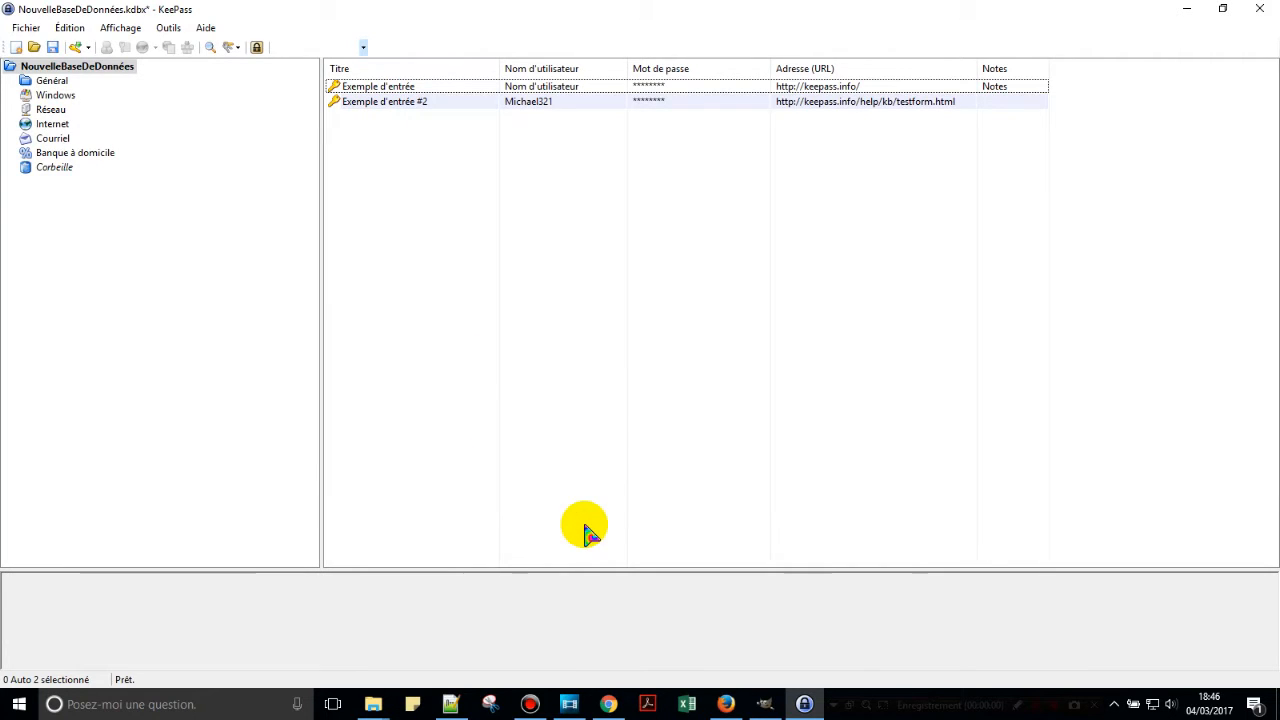
Delete the Banque à domicile group, moving it to the trash.
right_click(96, 156)
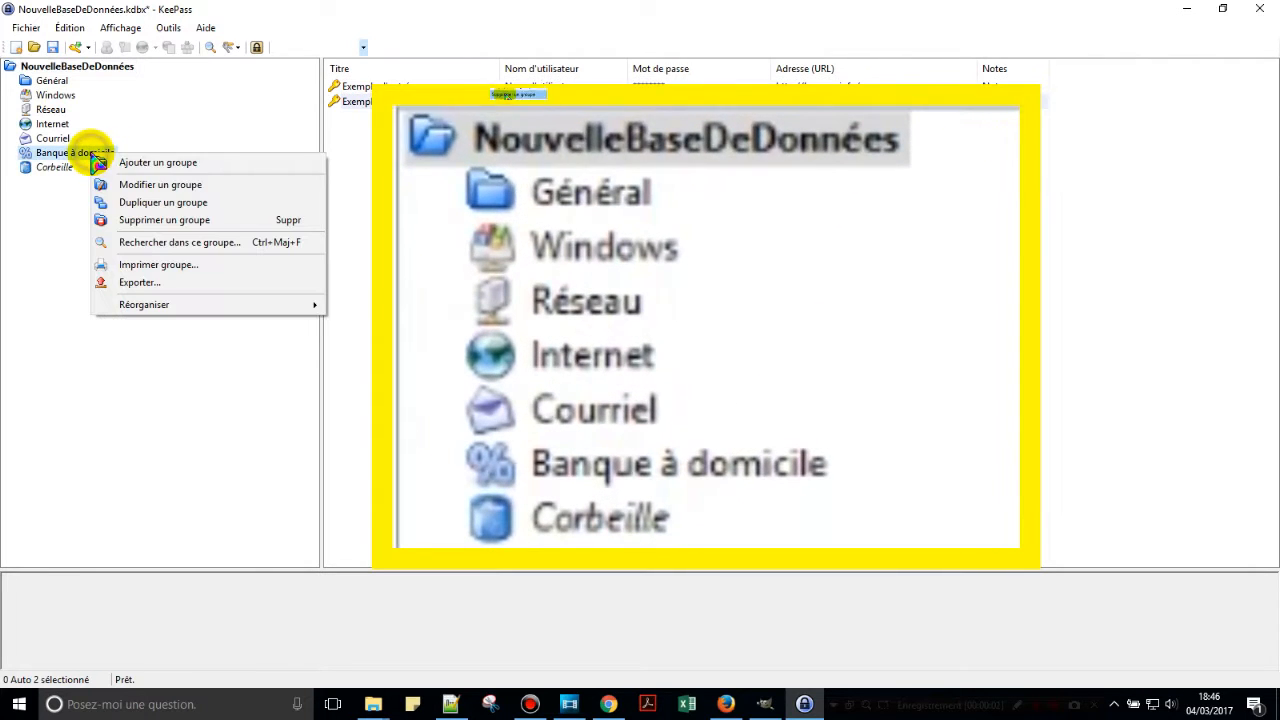
click(157, 220)
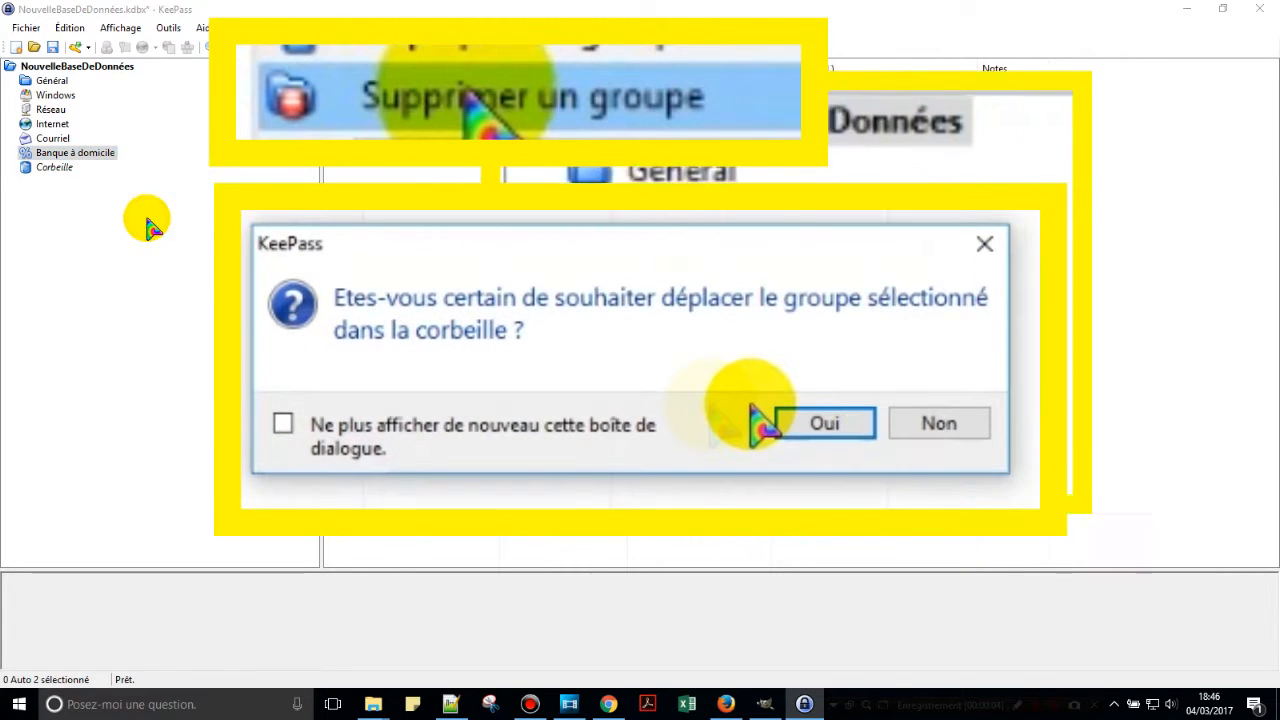
click(738, 386)
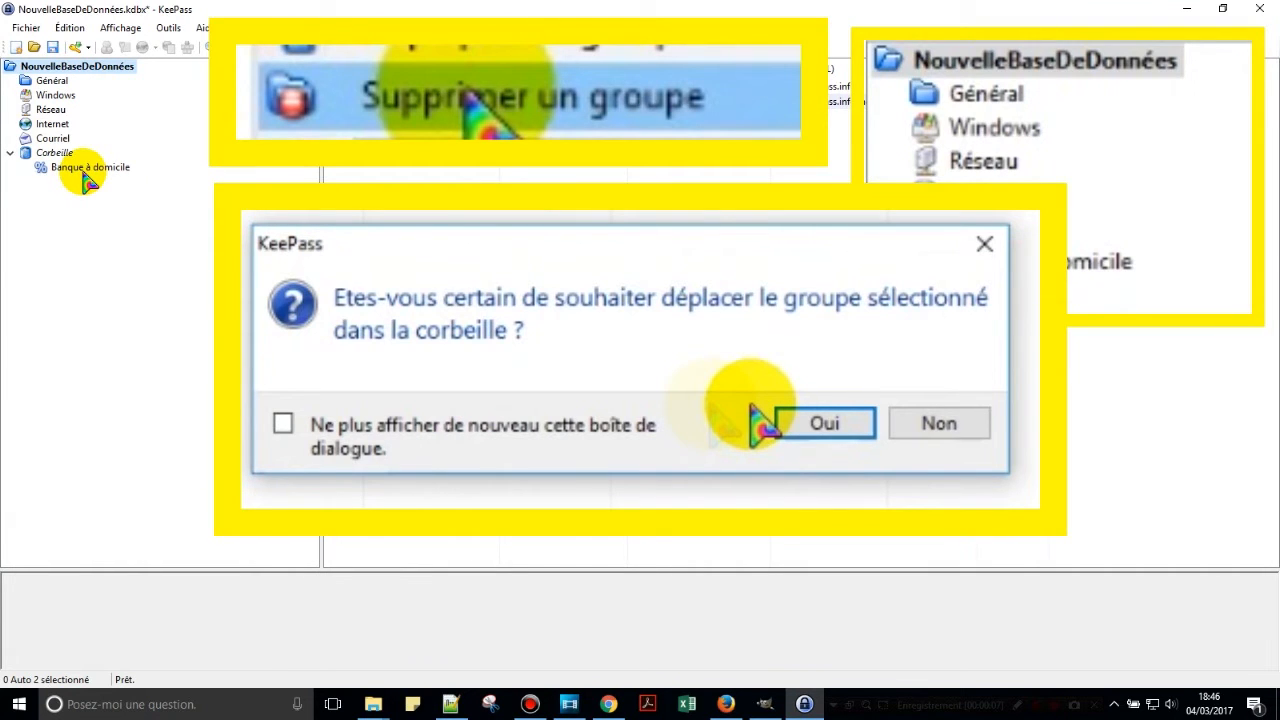
Add an FAI subgroup under Réseau with a custom icon.
click(56, 111)
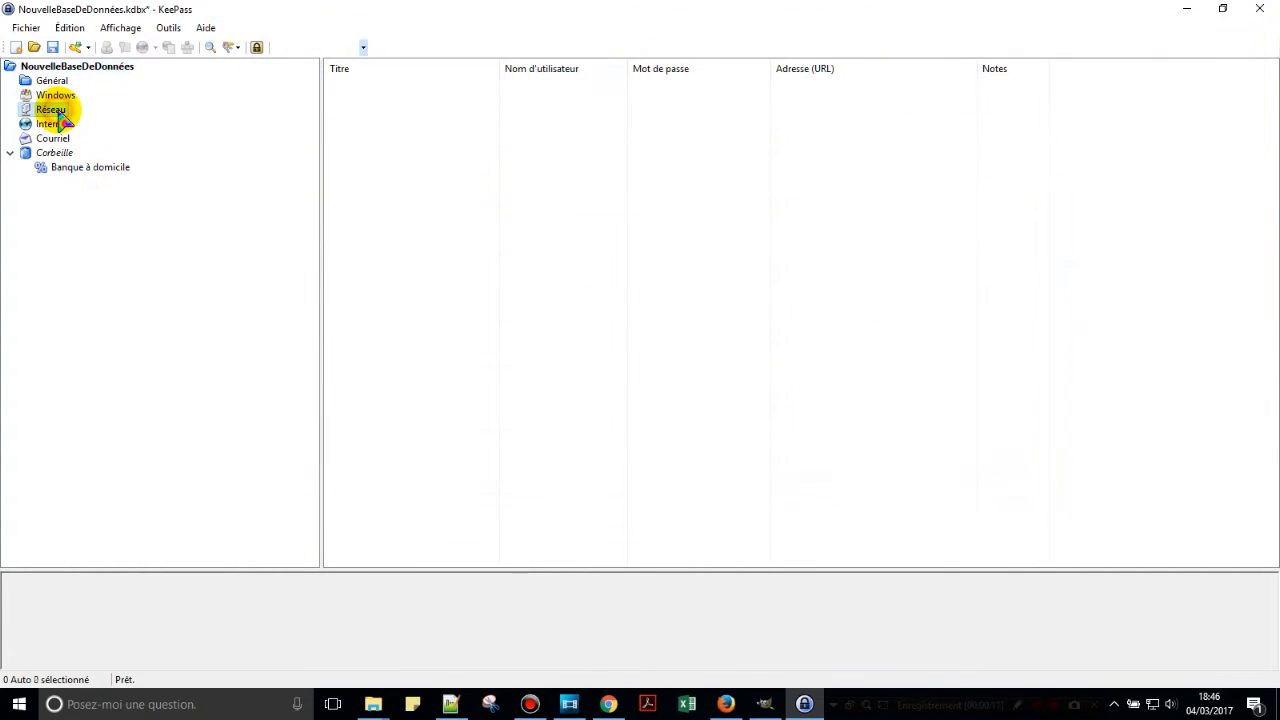
right_click(55, 110)
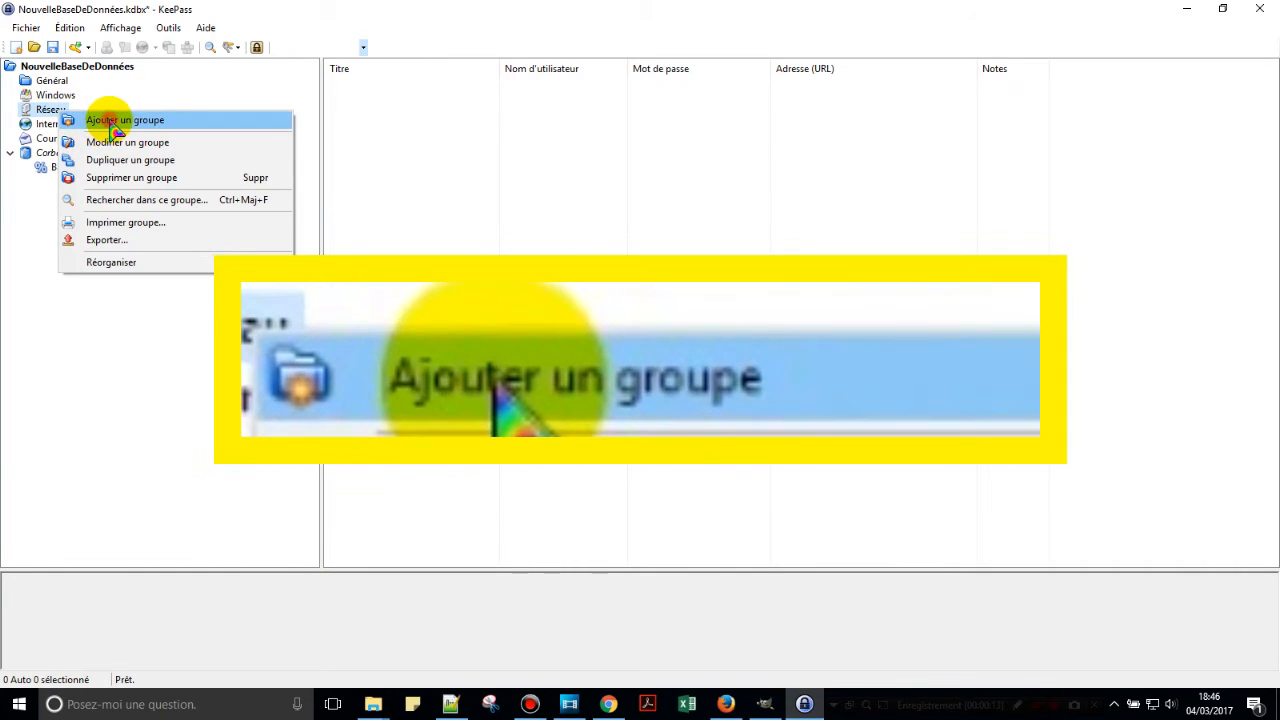
click(111, 121)
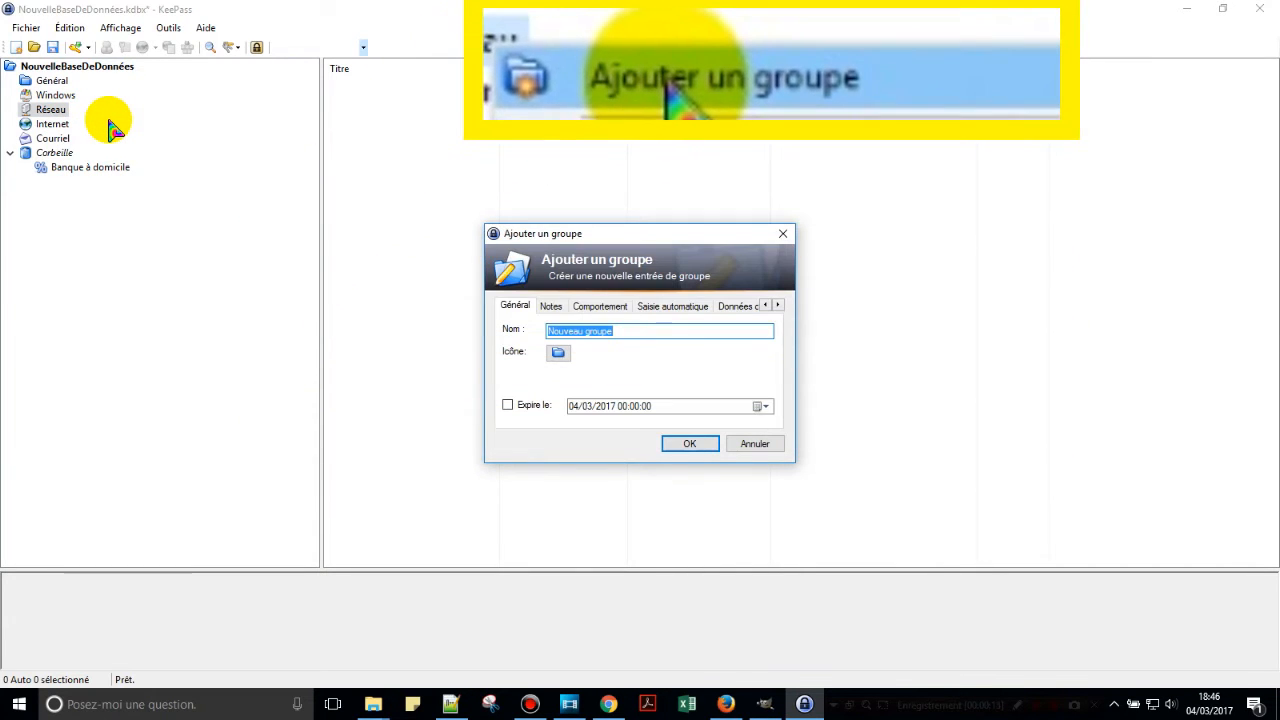
text(Fi)
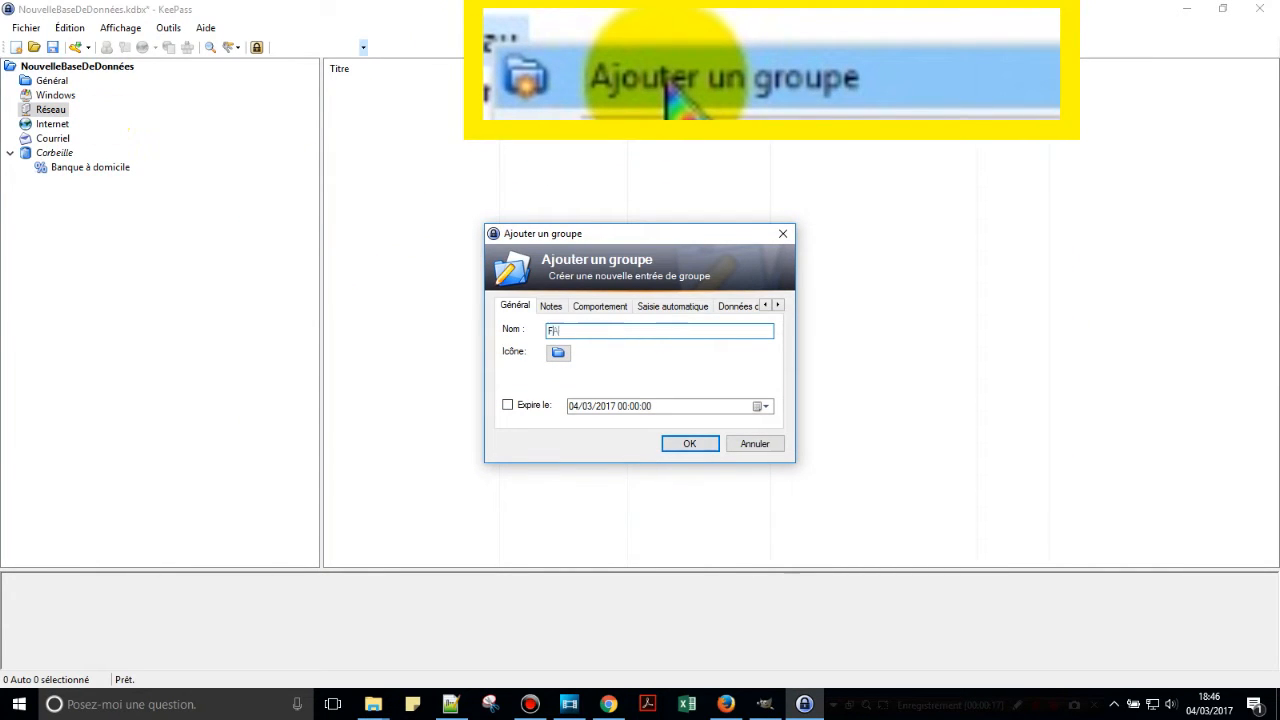
click(558, 352)
click(824, 350)
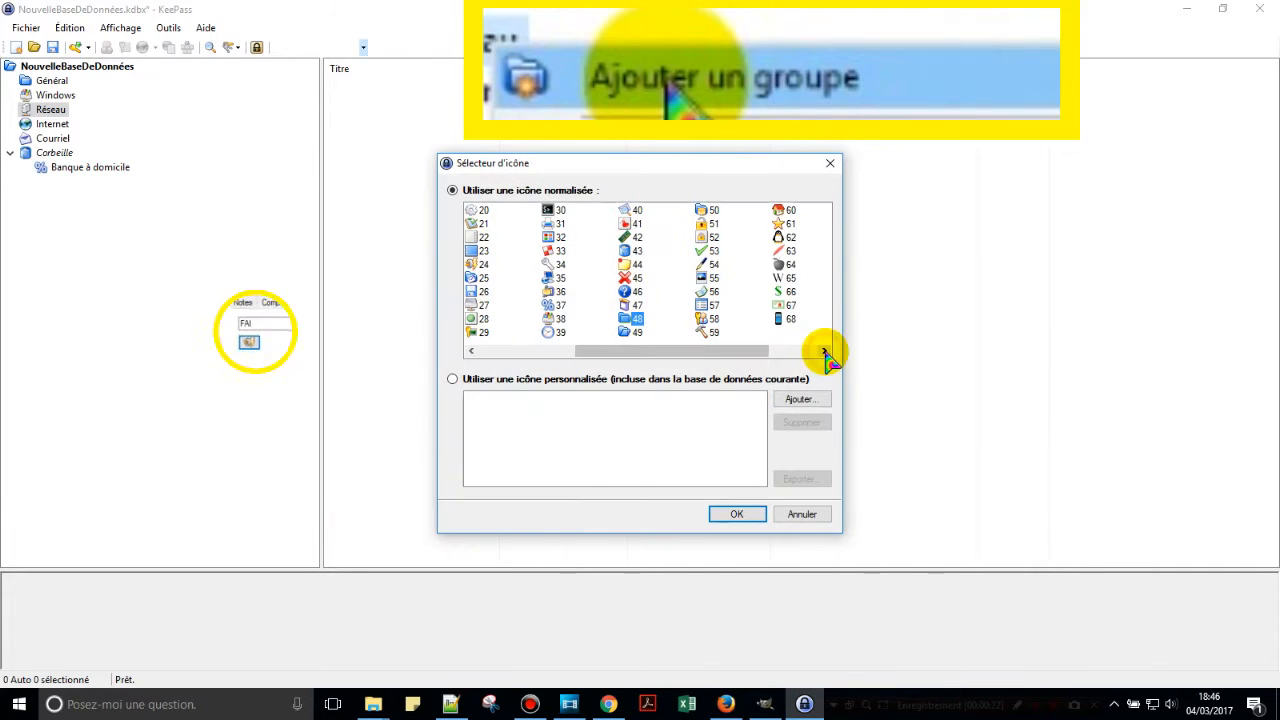
click(485, 265)
click(736, 514)
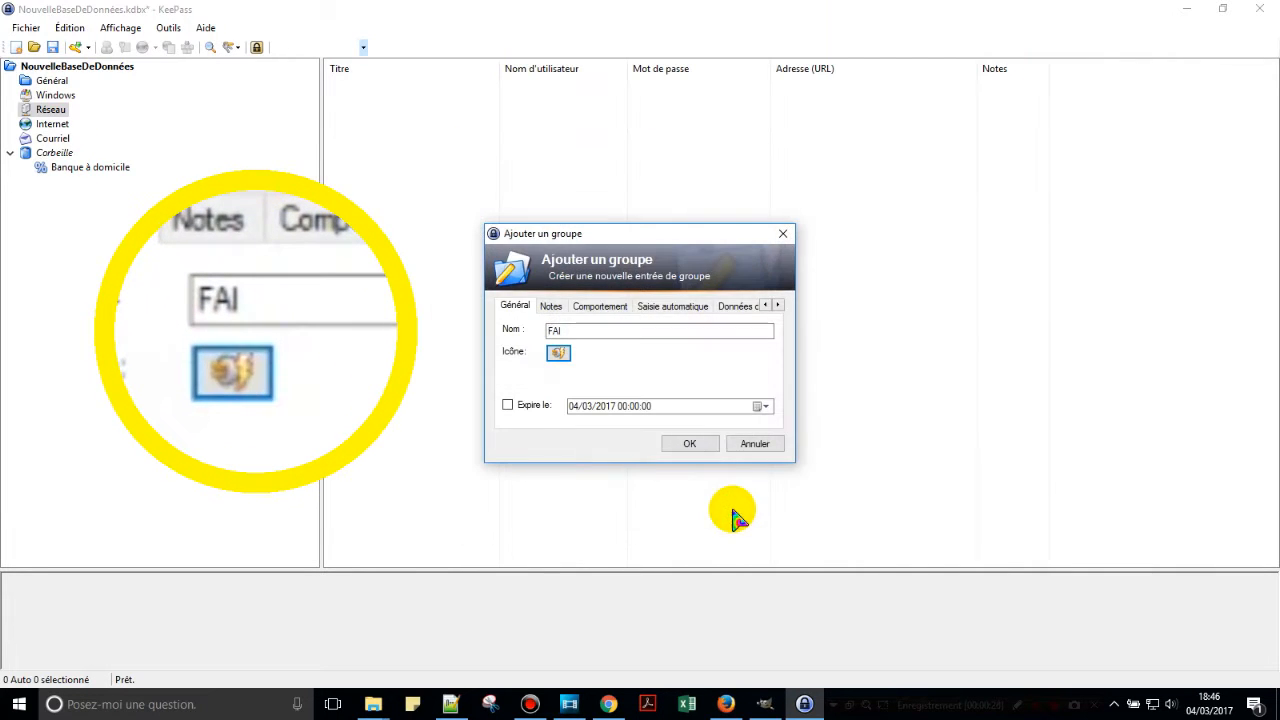
click(690, 446)
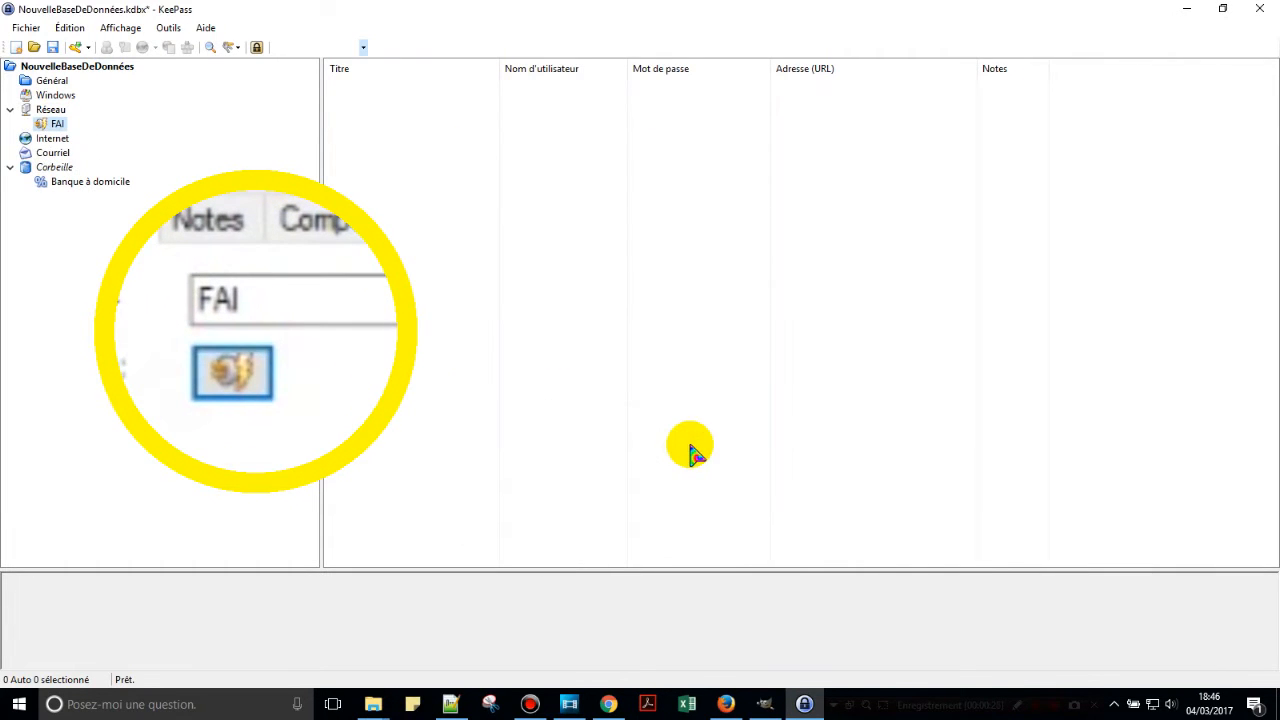
Move the Windows group one place down, collapse the trash and list the root entries.
right_click(62, 96)
mouse_move(149, 246)
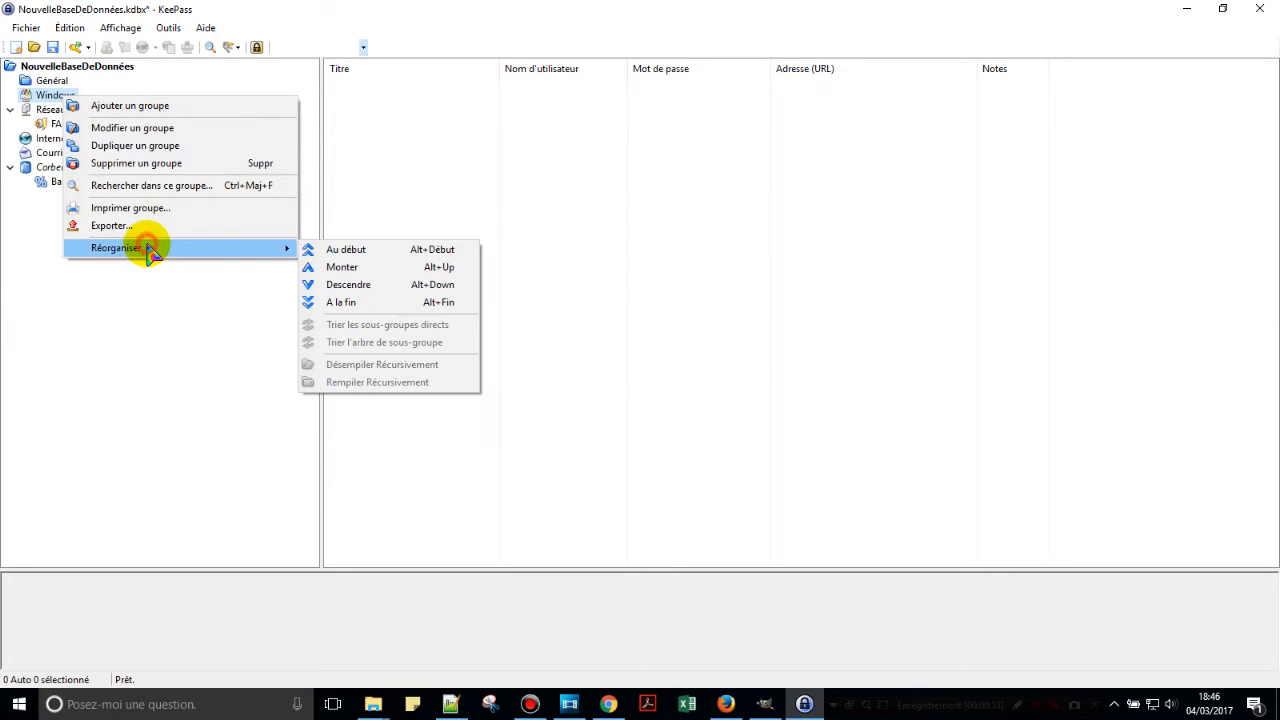
click(341, 288)
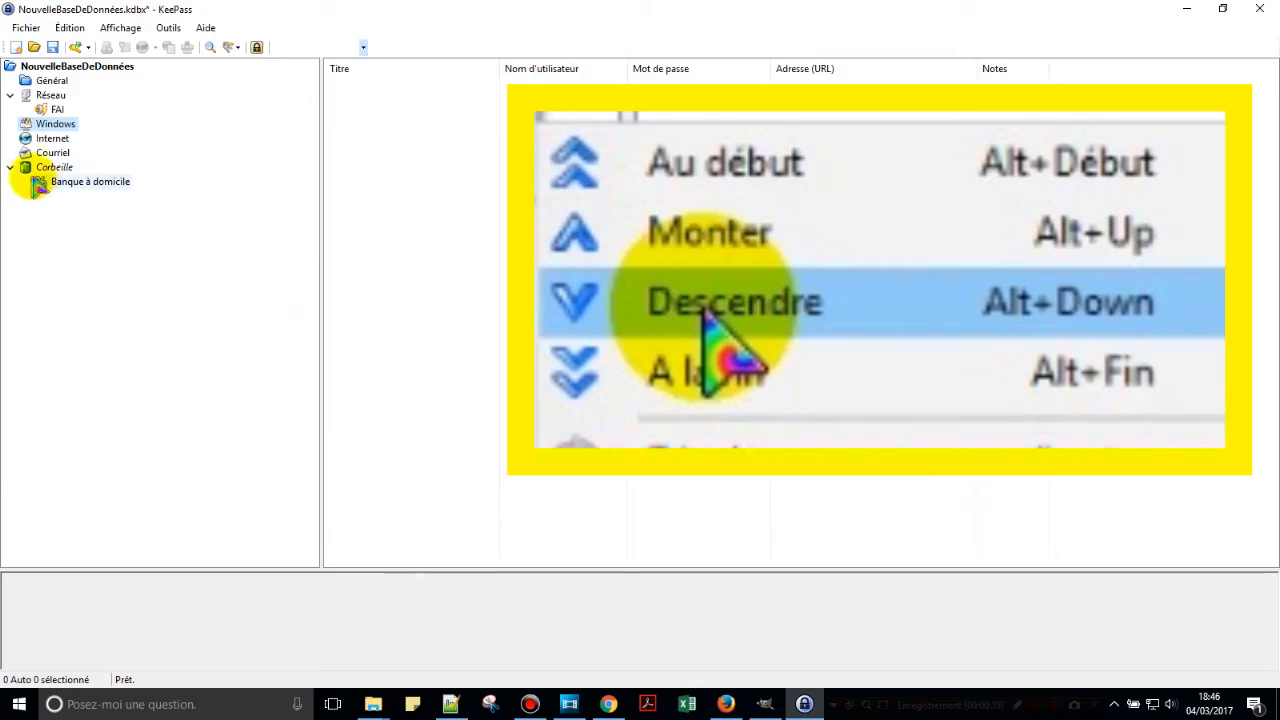
click(9, 168)
click(110, 66)
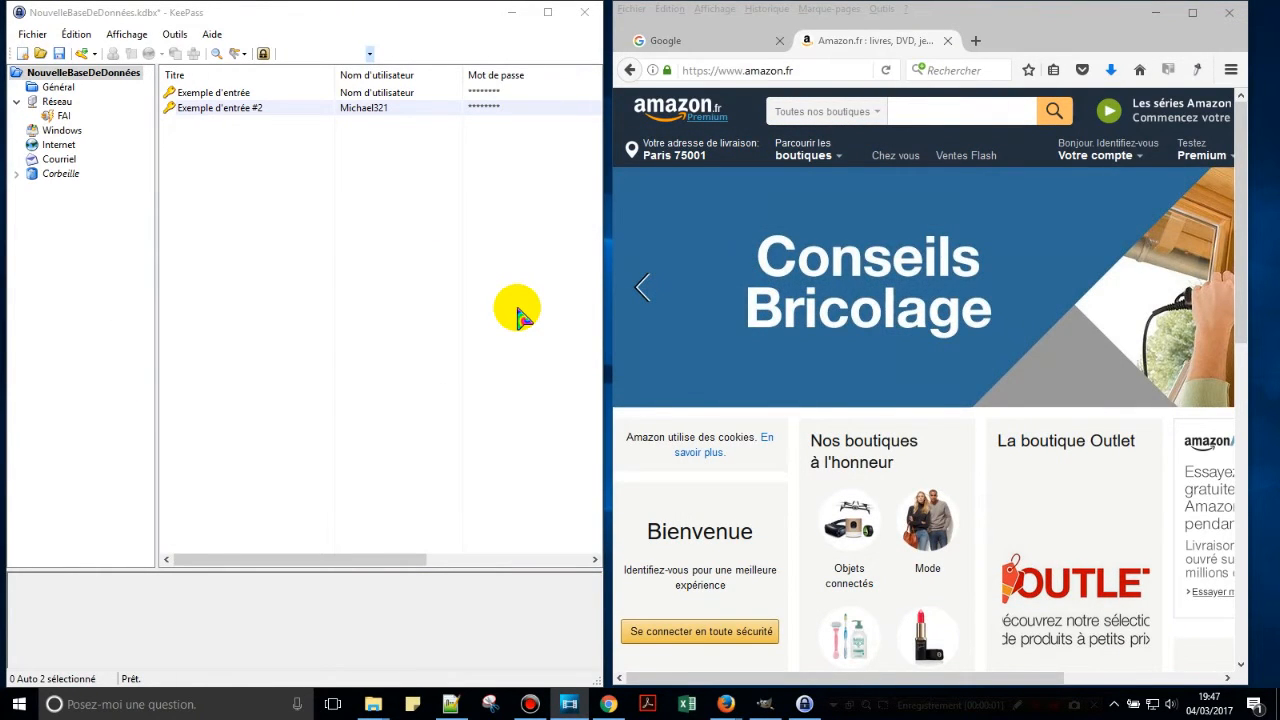
Create a new entry titled Amazon.fr in the Internet group.
click(61, 145)
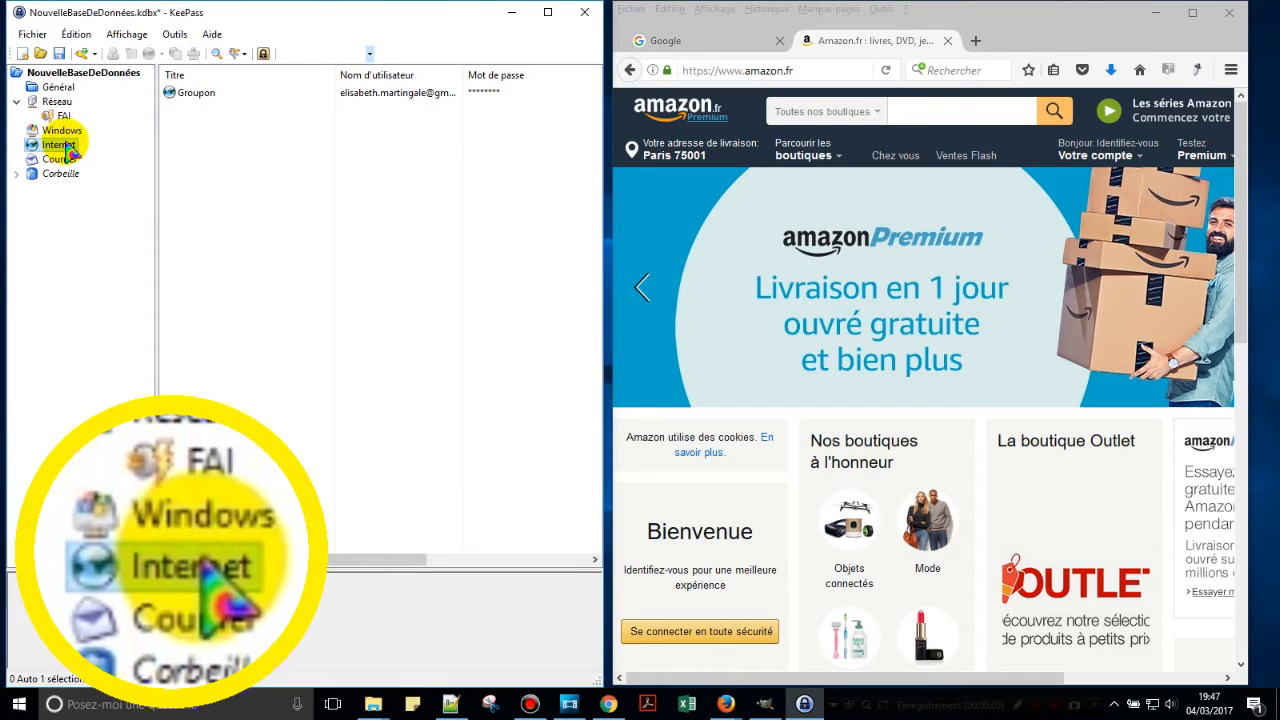
click(84, 56)
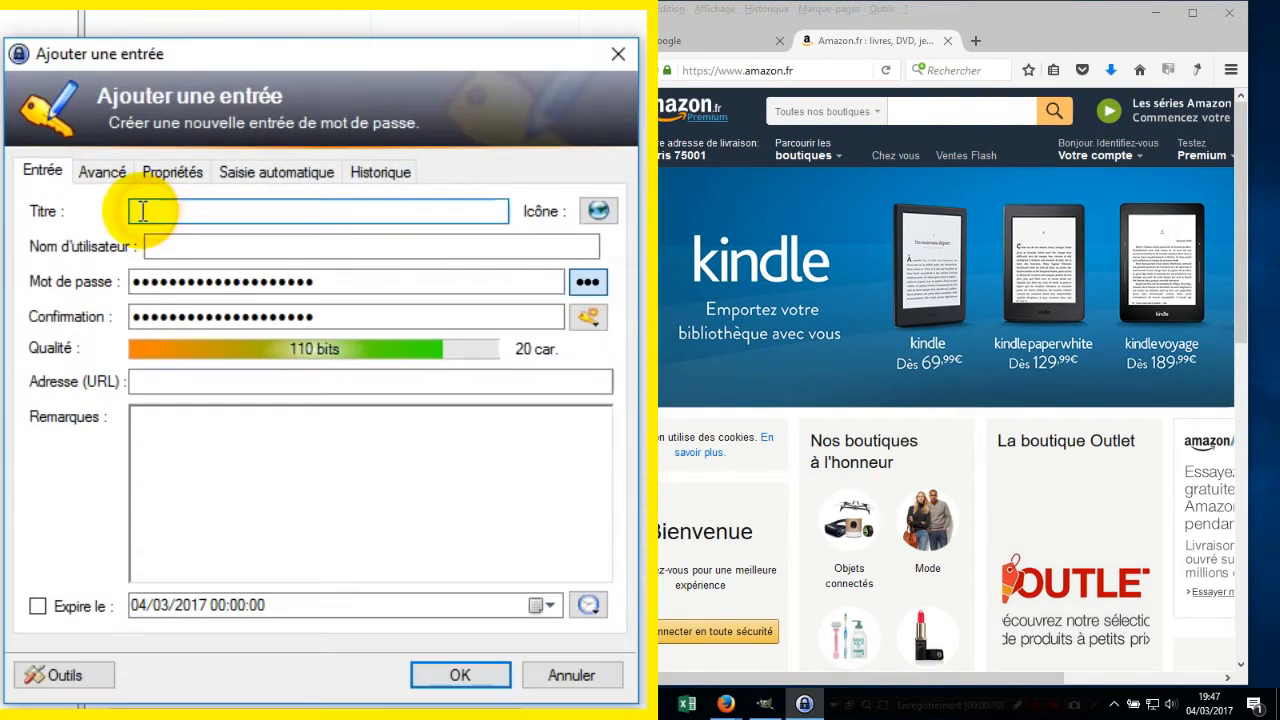
text(Amazon.fr)
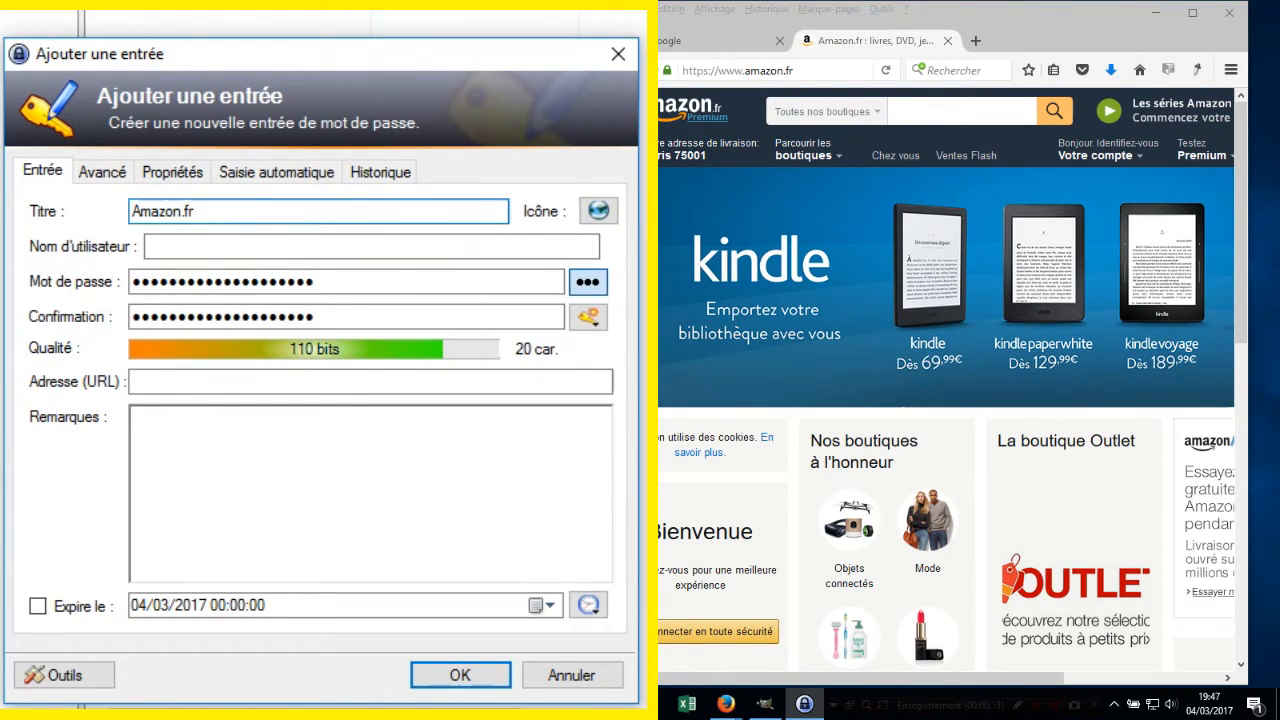
click(163, 245)
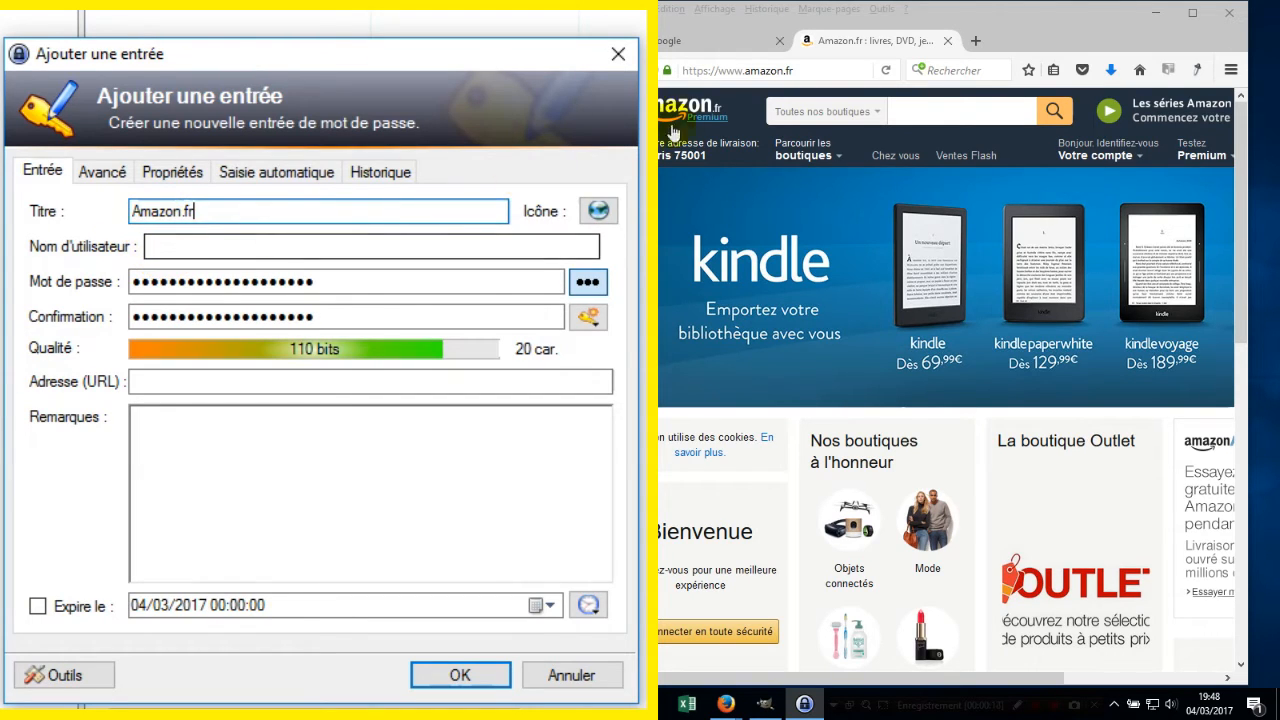
click(797, 69)
key(ctrl+c)
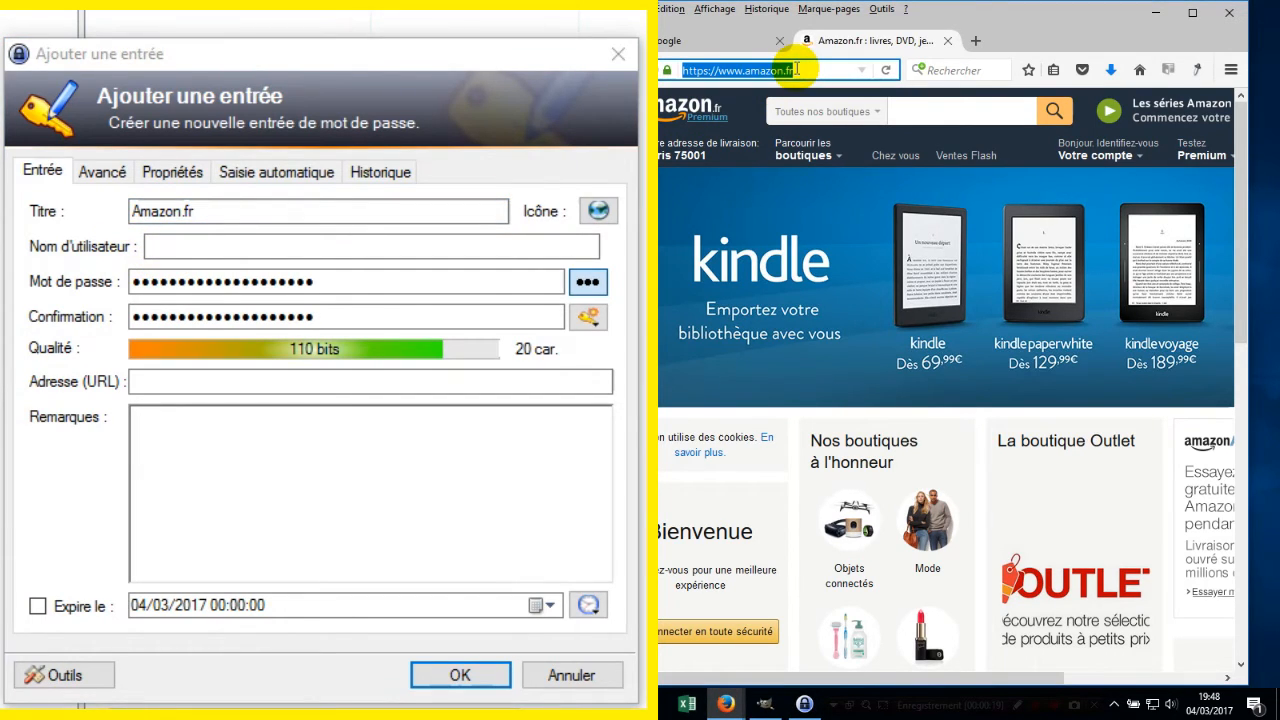
click(158, 381)
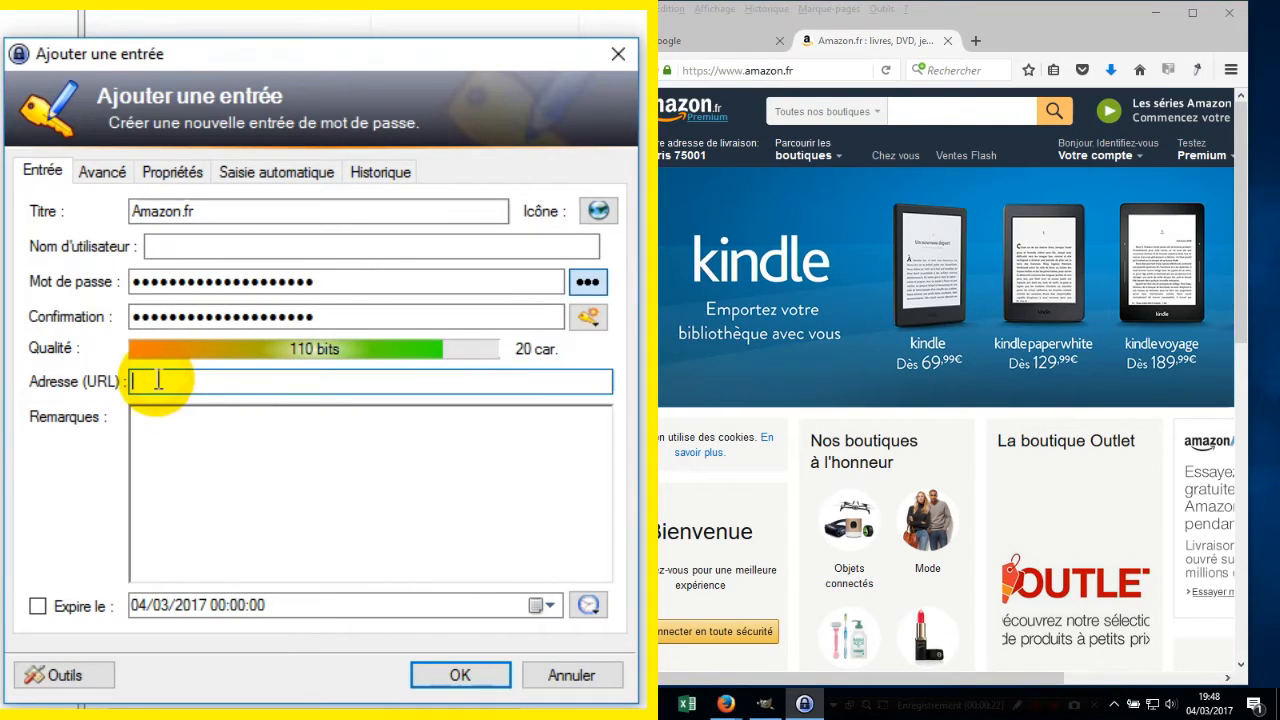
key(ctrl+v)
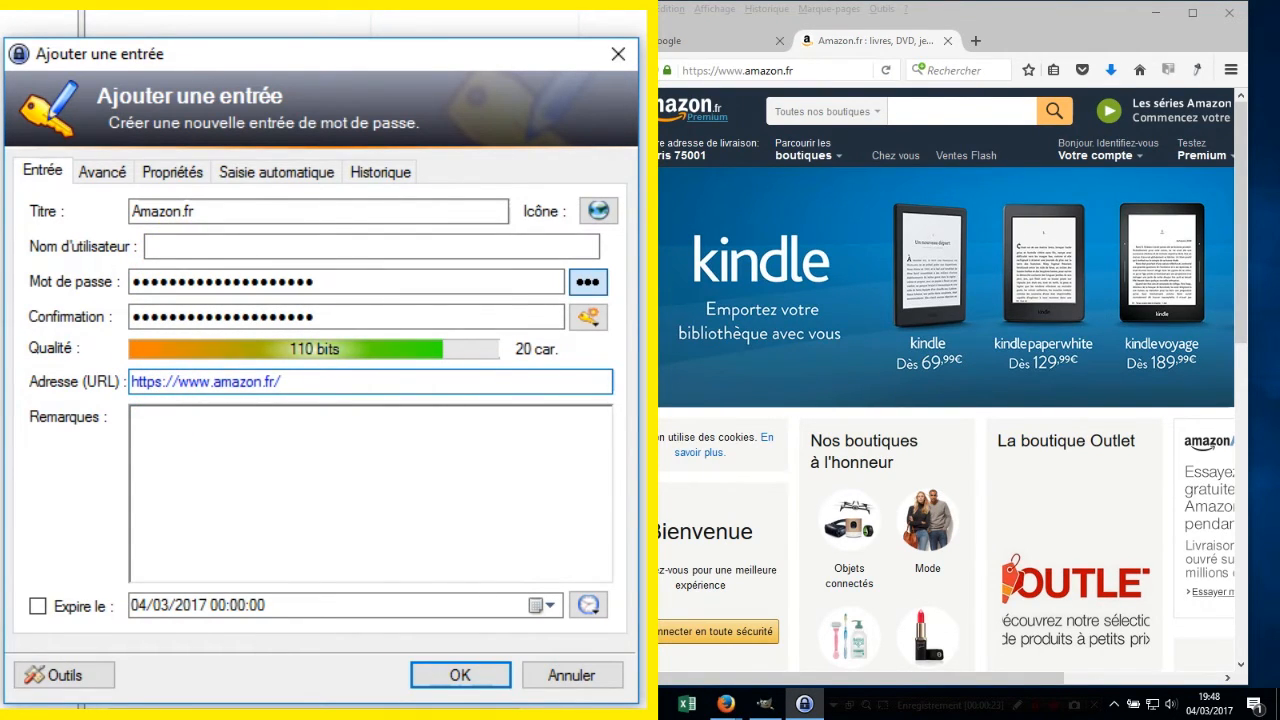
Scroll the Amazon page to bring its right side into view.
click(1228, 678)
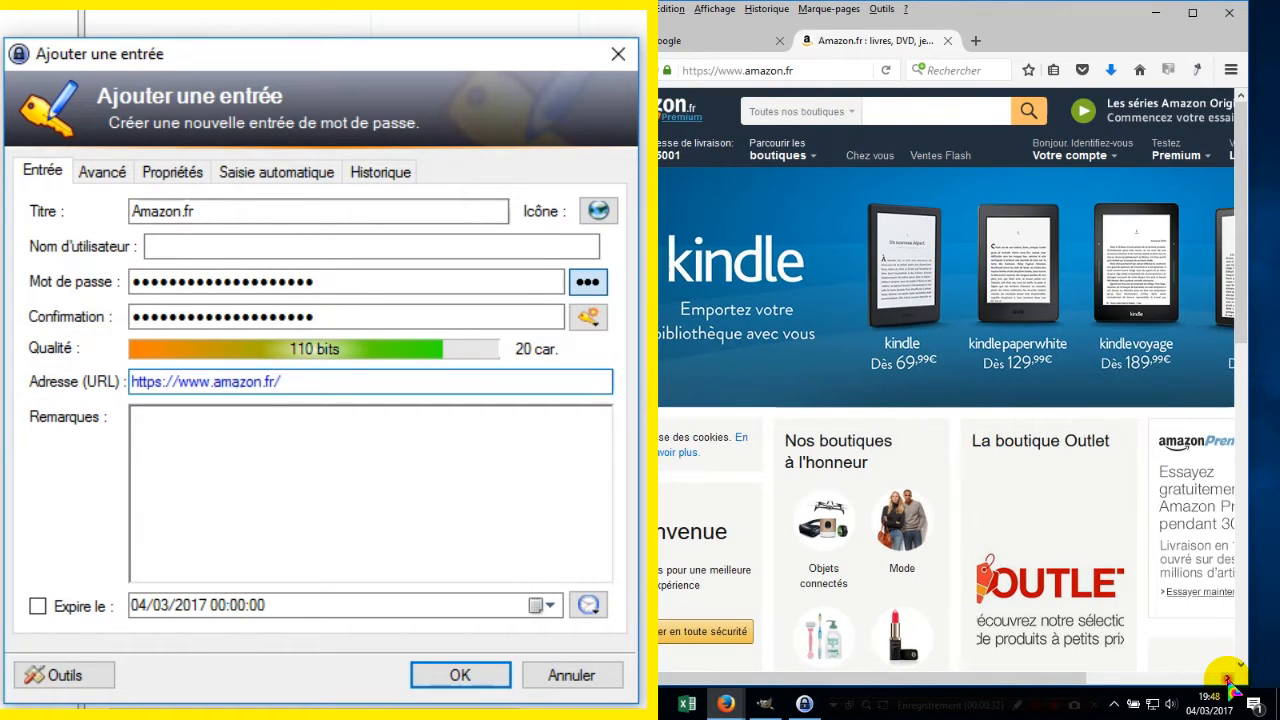
click(1228, 679)
click(1228, 679)
click(1228, 679)
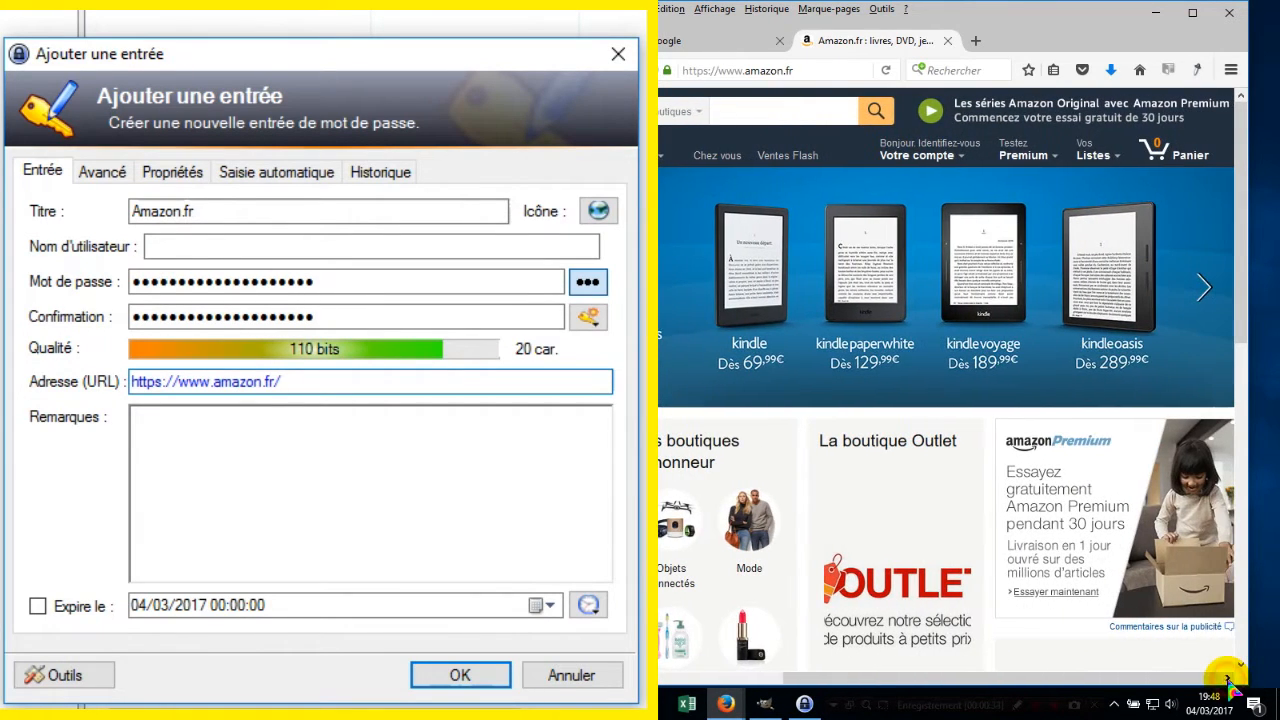
Open Amazon's Créer un compte form, enter the first name and the suggested e-mail, then reveal the KeePass password.
mouse_move(929, 158)
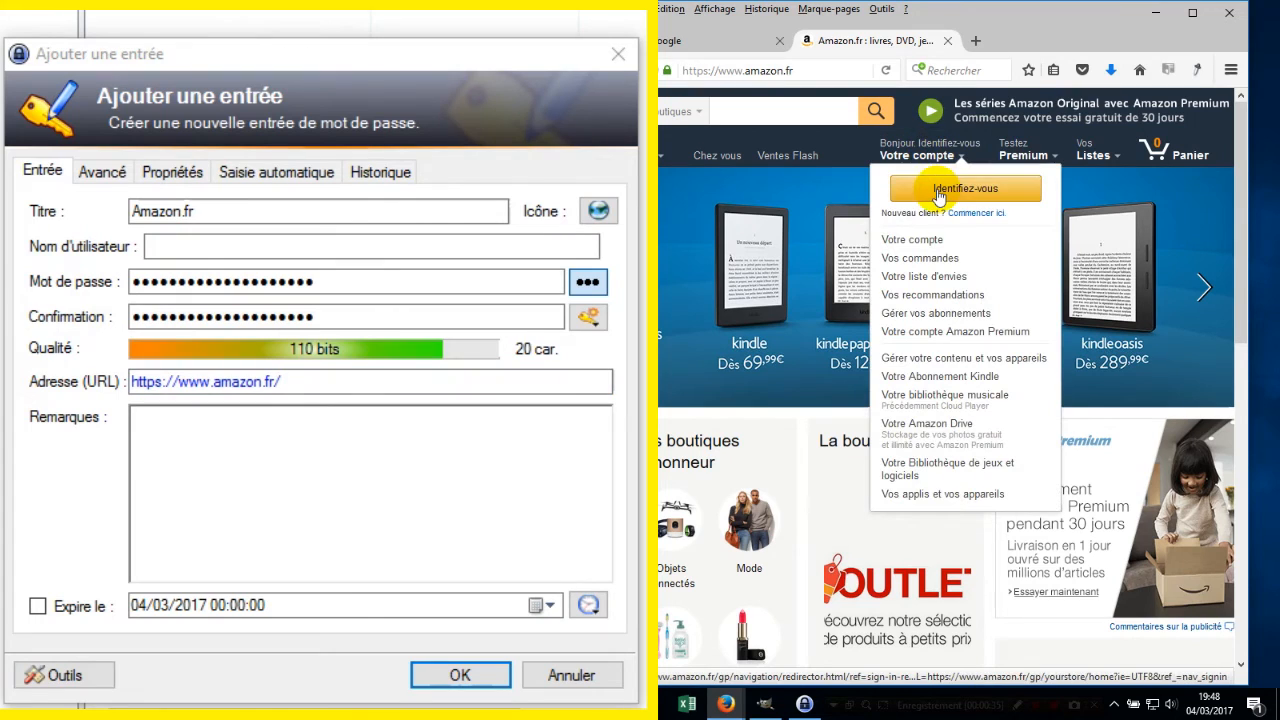
click(972, 214)
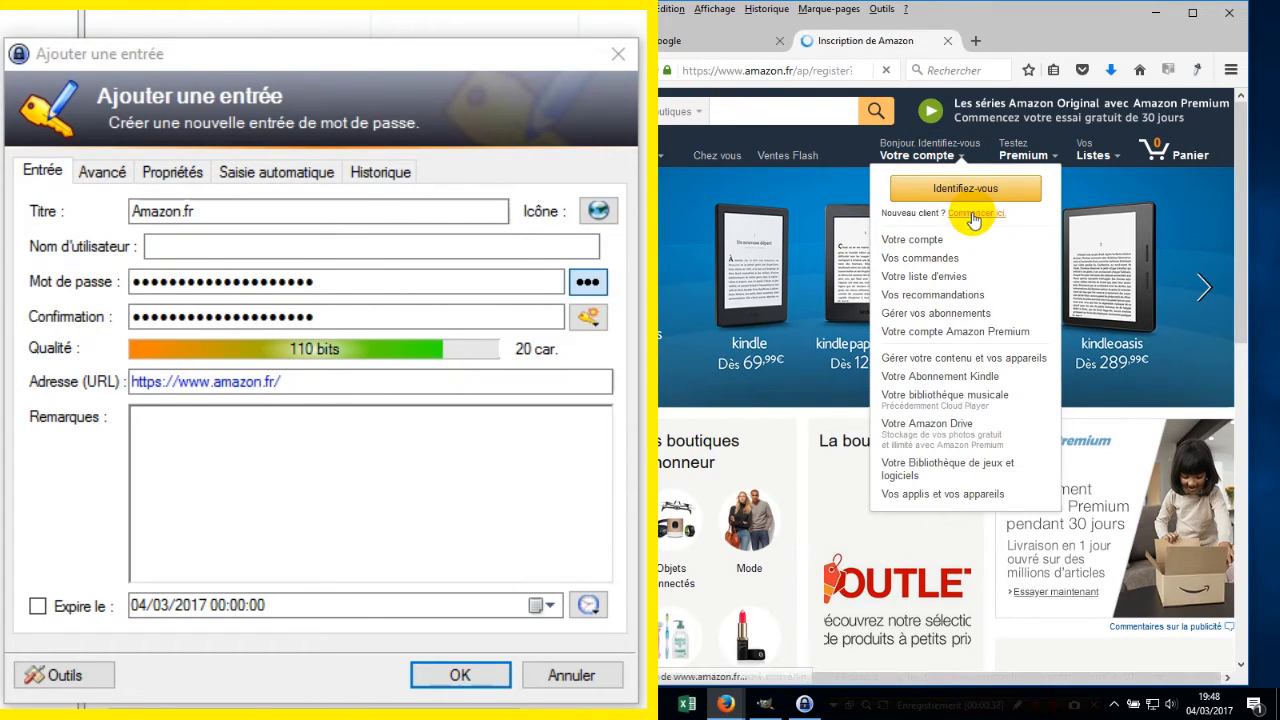
text(Elisa)
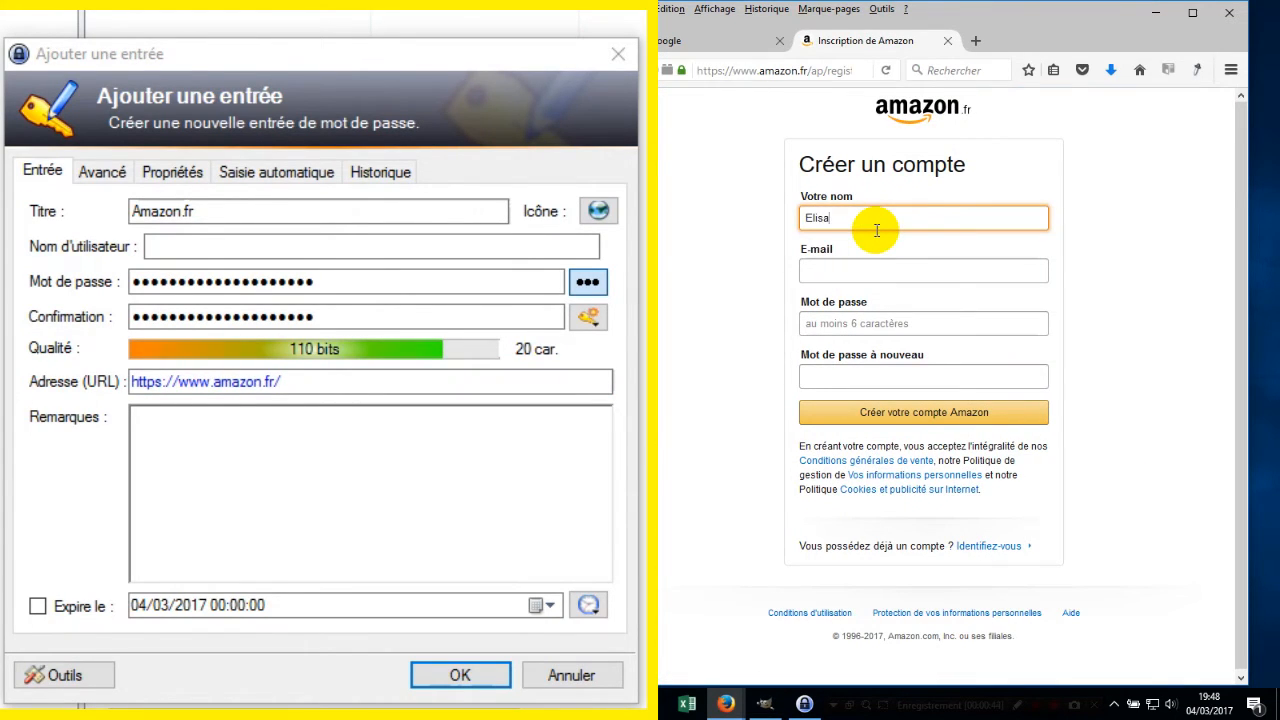
text(beth)
click(855, 270)
text(eli)
click(861, 289)
click(885, 323)
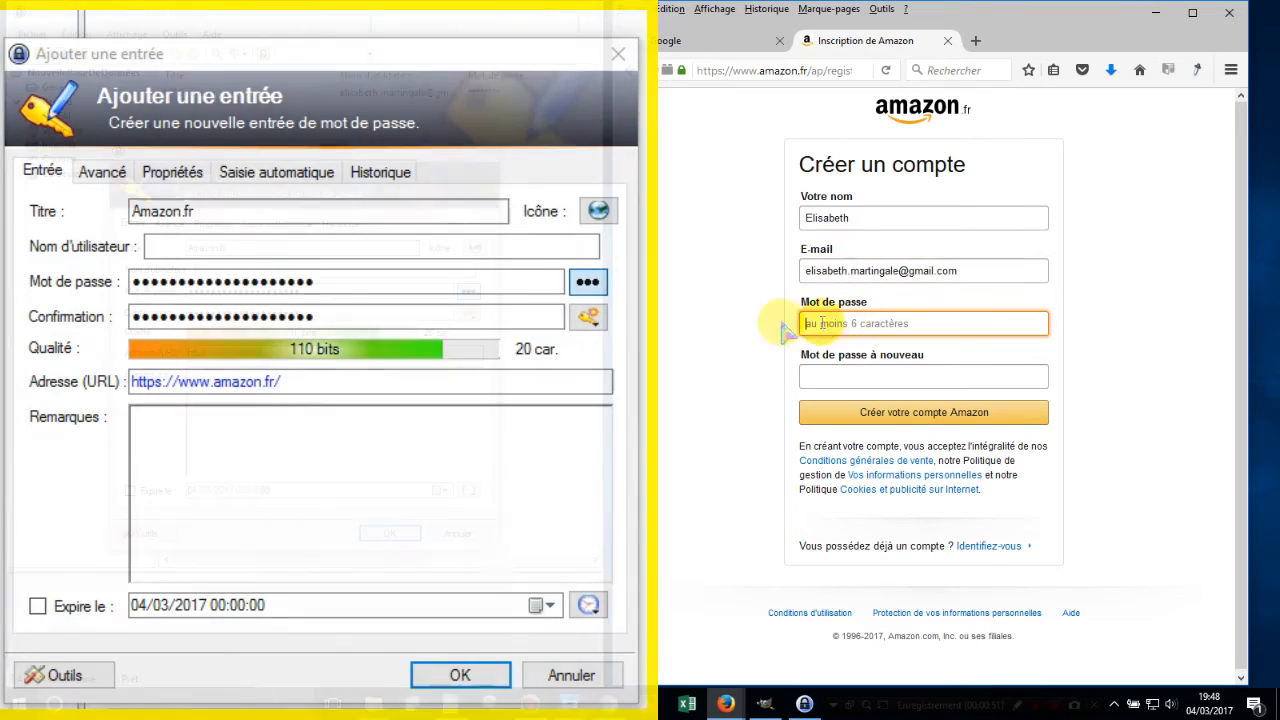
click(468, 291)
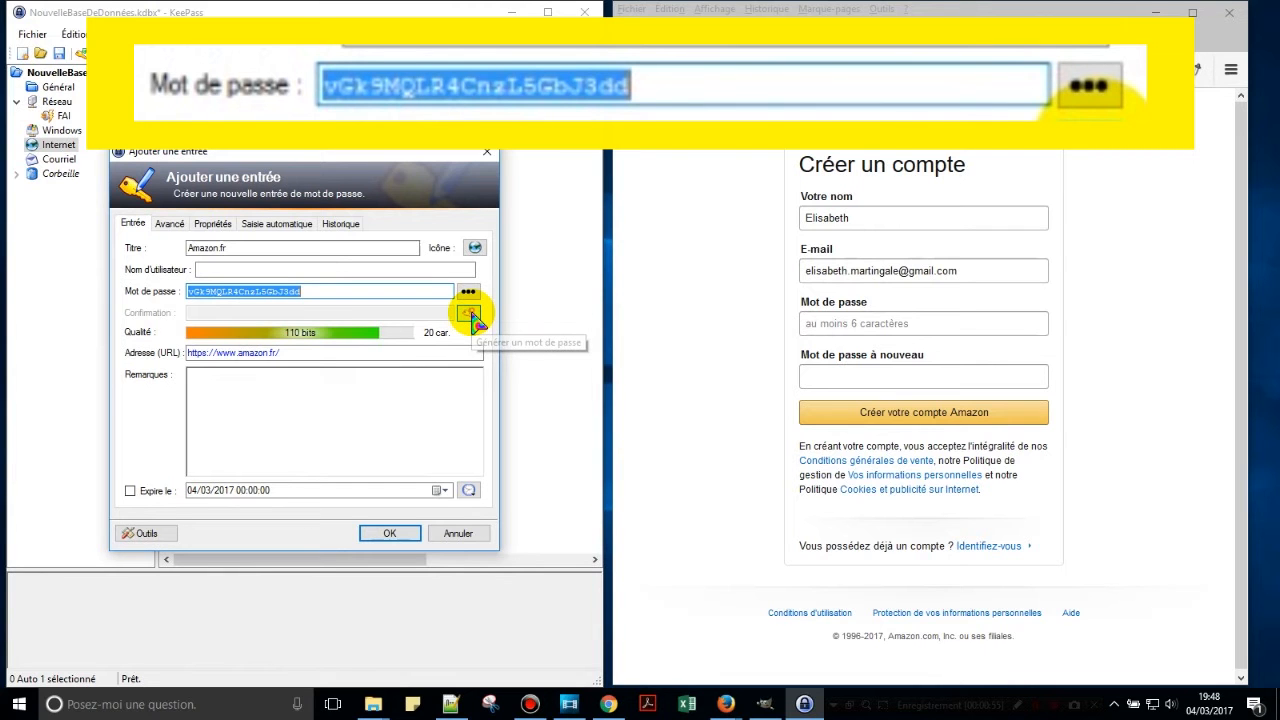
Generate a new 25-character, 138-bit password for the Amazon.fr entry with the password generator.
click(470, 314)
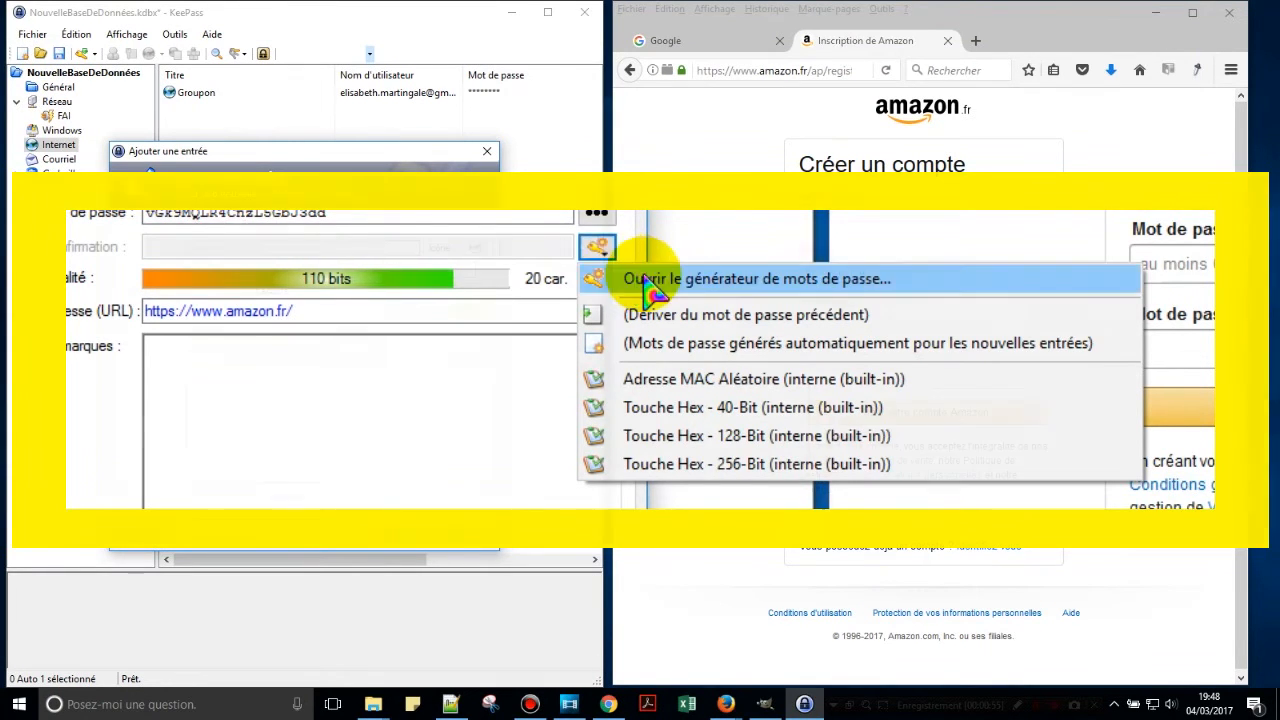
click(500, 335)
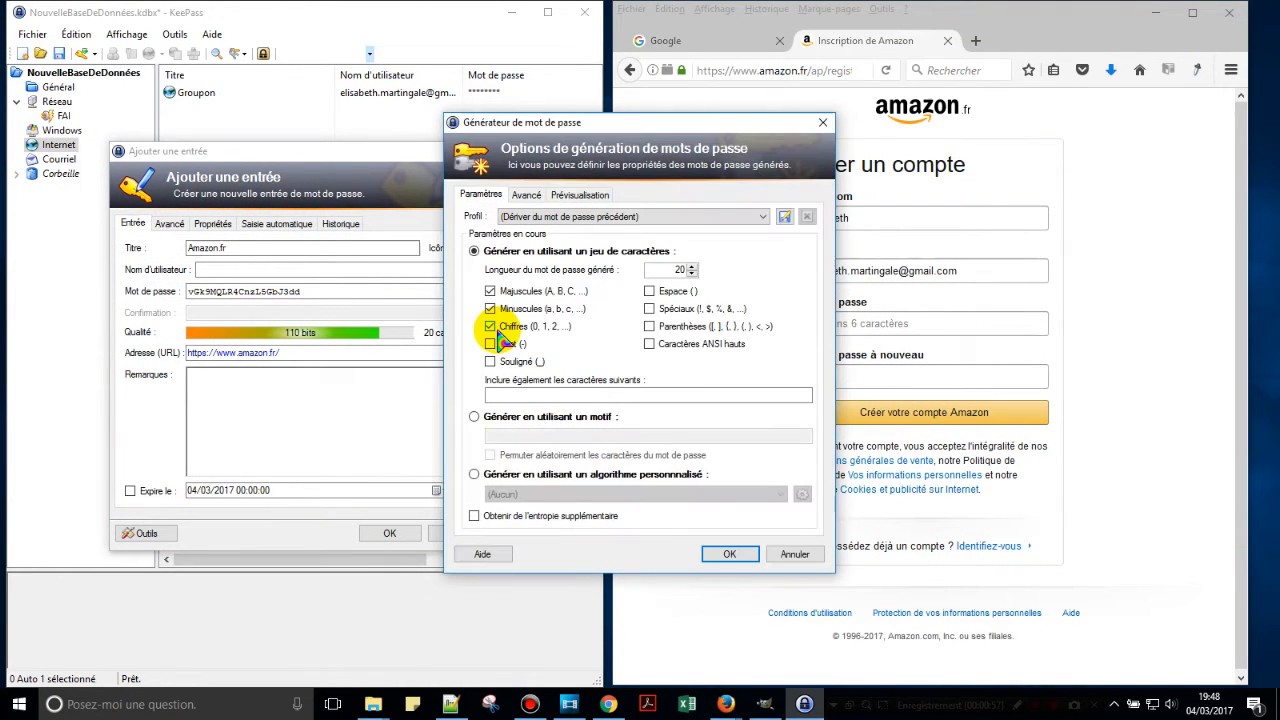
click(692, 266)
click(692, 266)
click(692, 266)
click(692, 266)
click(692, 266)
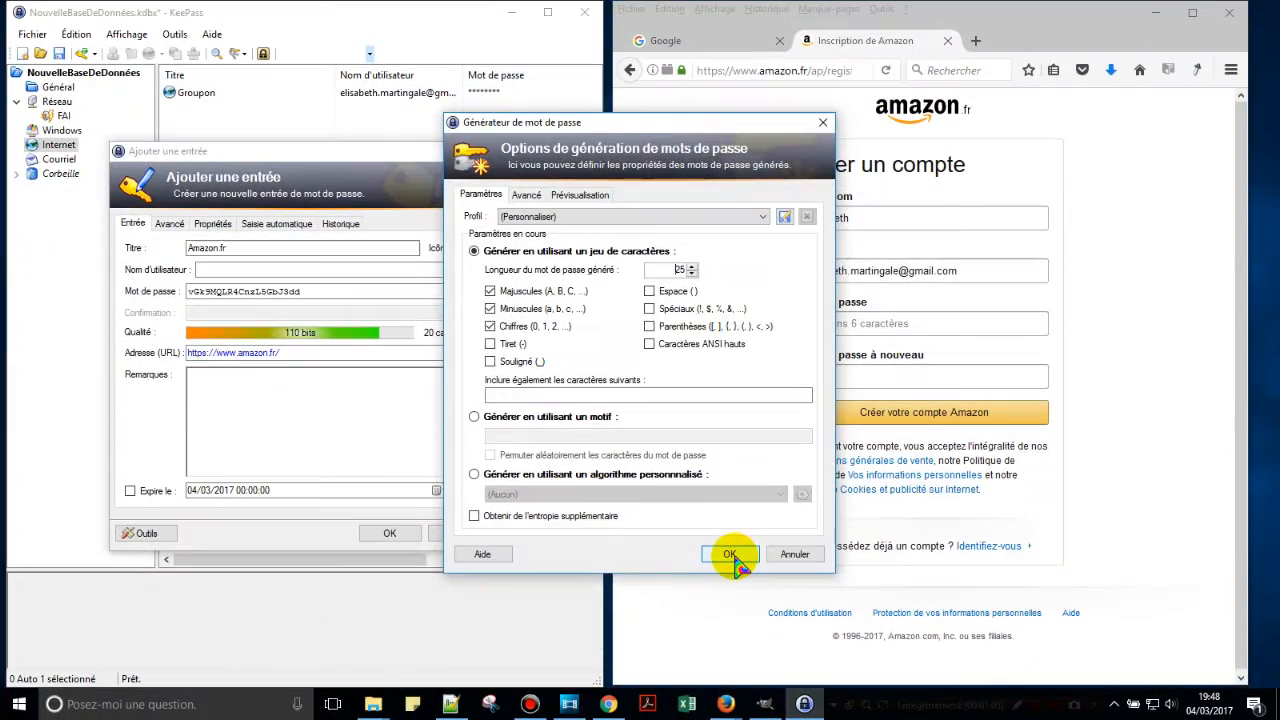
click(730, 555)
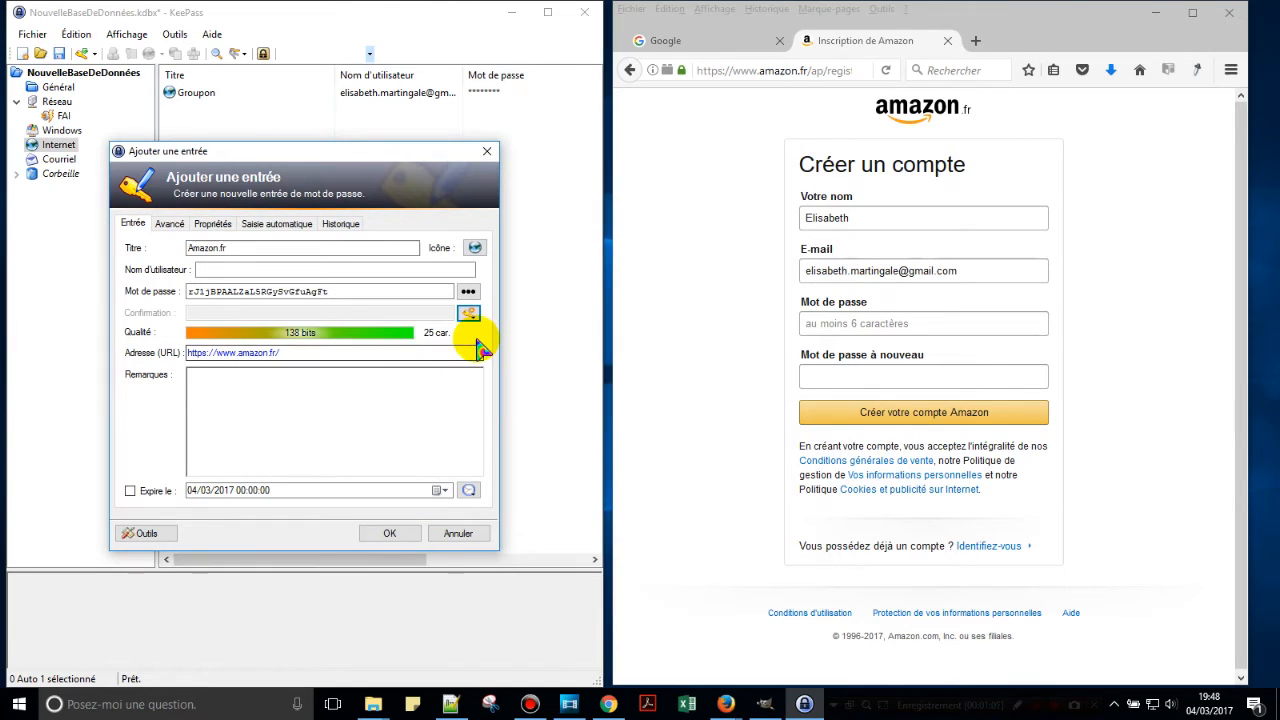
Copy the generated password into both Amazon password fields and create the Amazon account.
drag(450, 291, 186, 291)
key(ctrl+c)
click(826, 323)
key(ctrl+v)
click(836, 380)
key(ctrl+v)
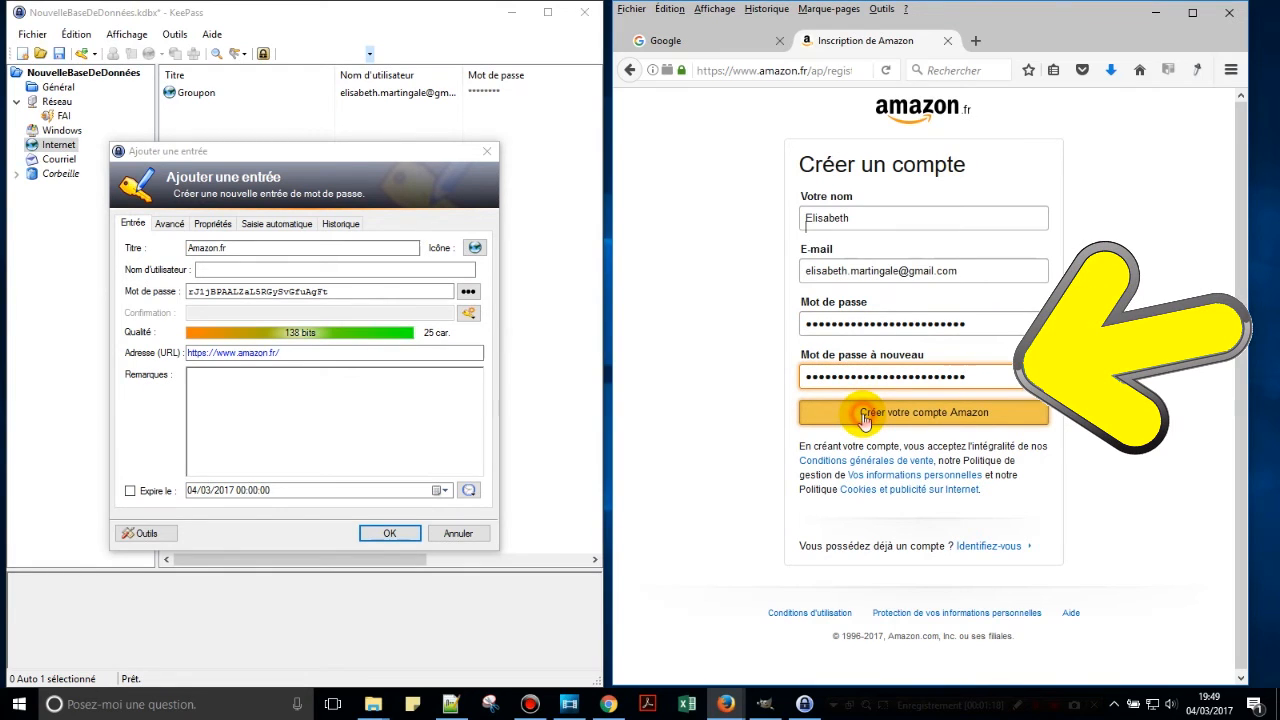
click(865, 414)
Enter the account e-mail as the entry's user name and save the Amazon.fr entry.
click(335, 269)
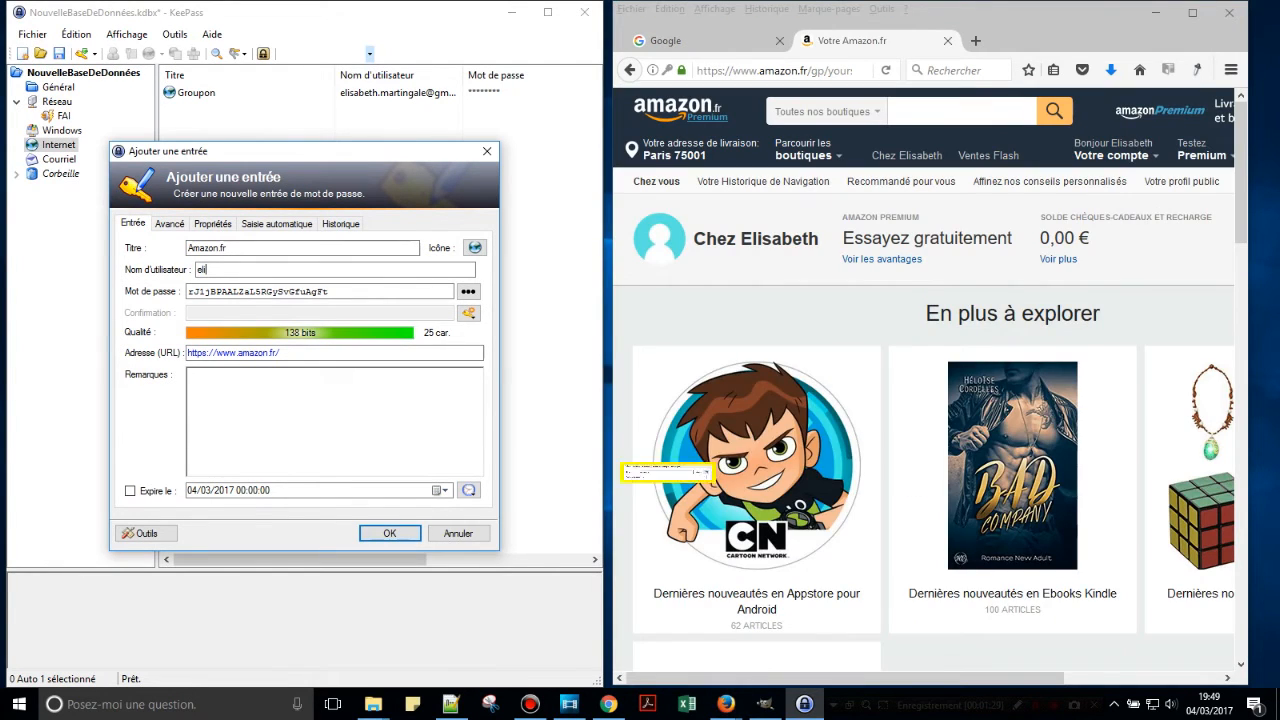
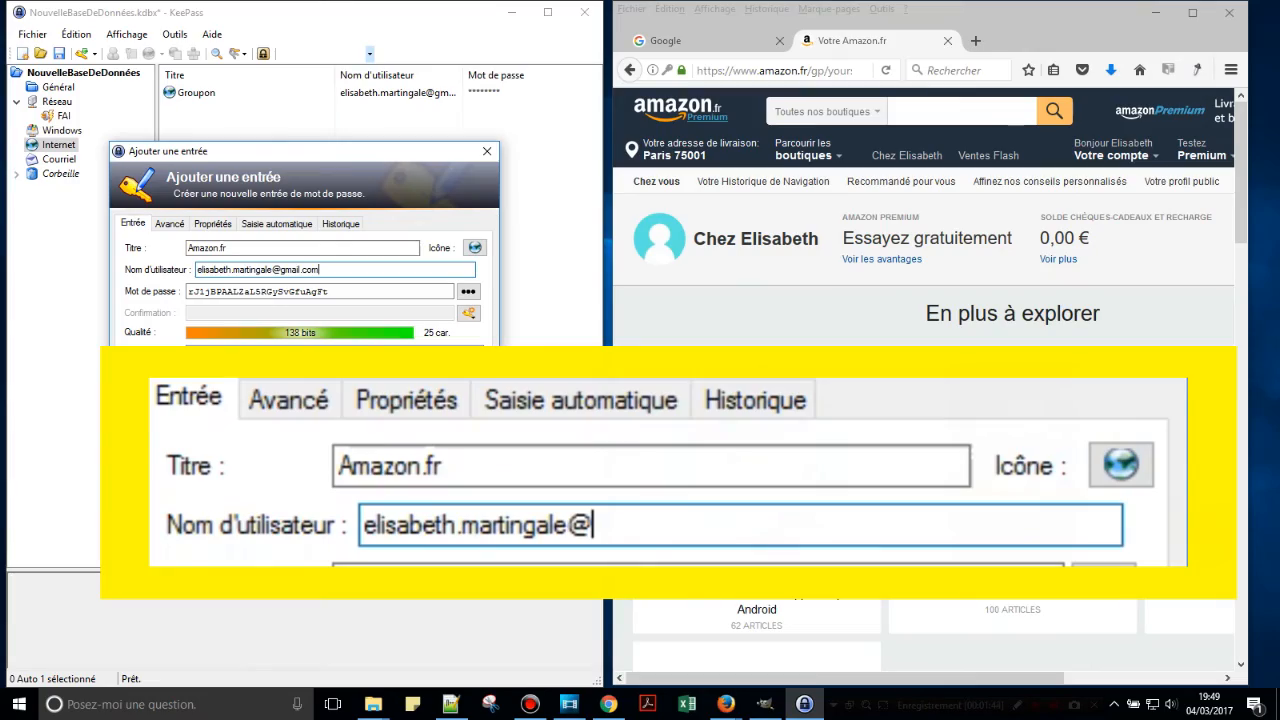
click(400, 534)
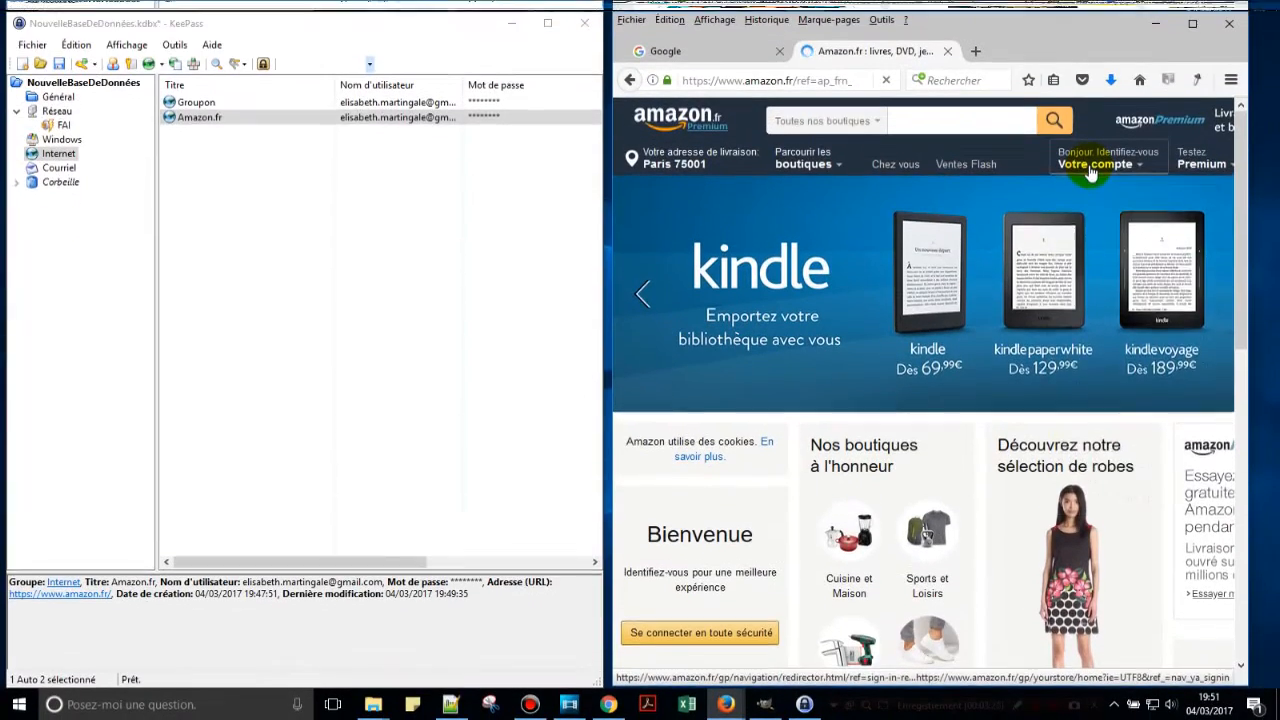
Open Amazon's Identifiez-vous page from the Votre compte menu.
mouse_move(1091, 165)
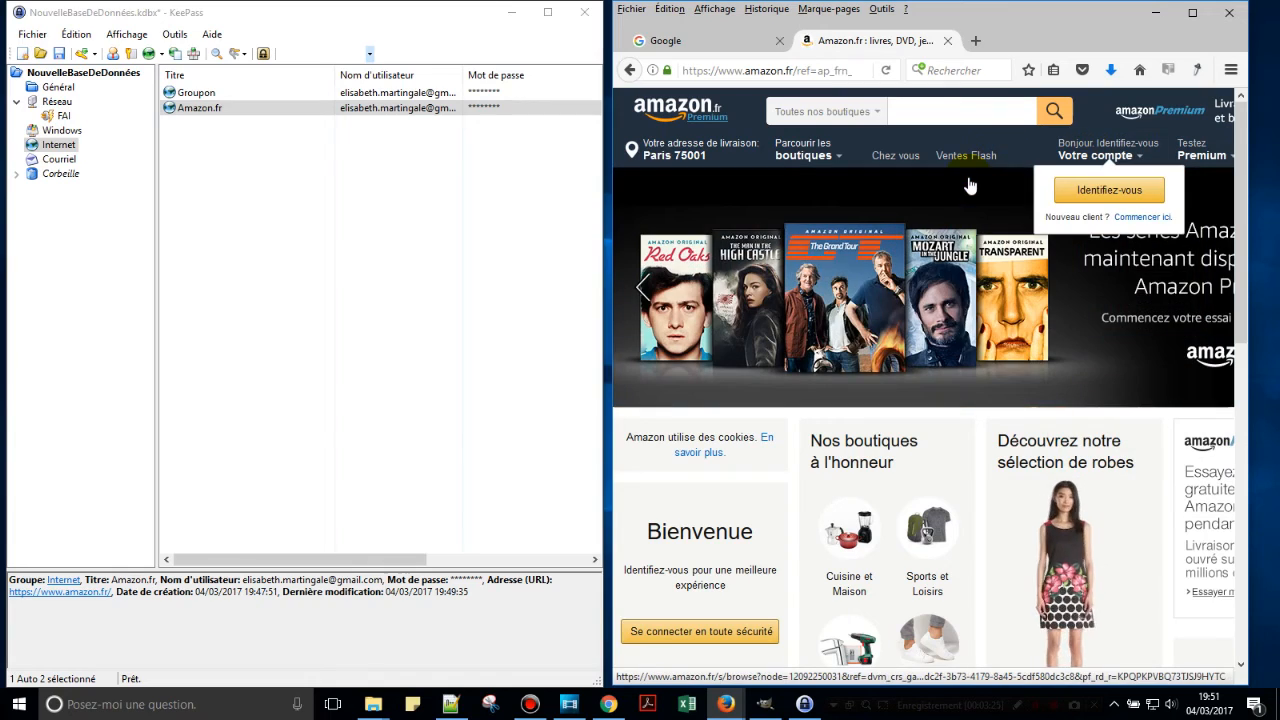
click(1095, 197)
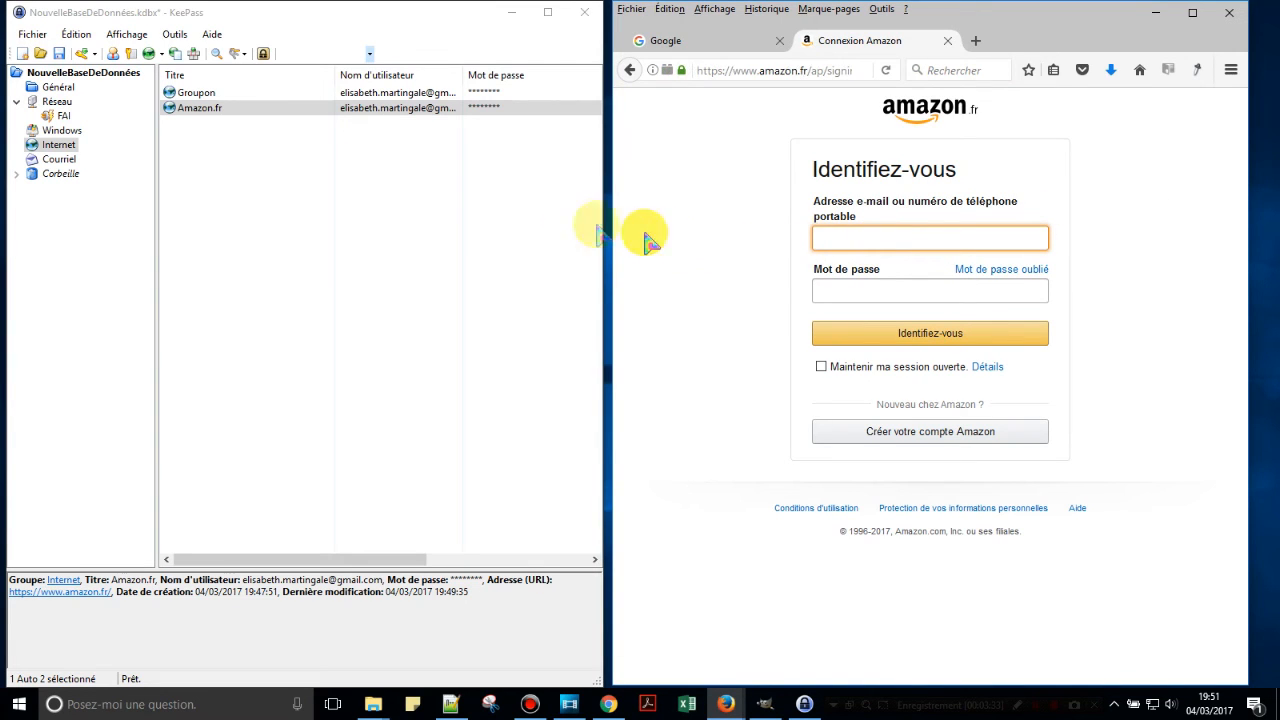
Auto-type the Amazon.fr credentials into the sign-in form, dismiss Firefox's save prompt and sign in.
right_click(221, 110)
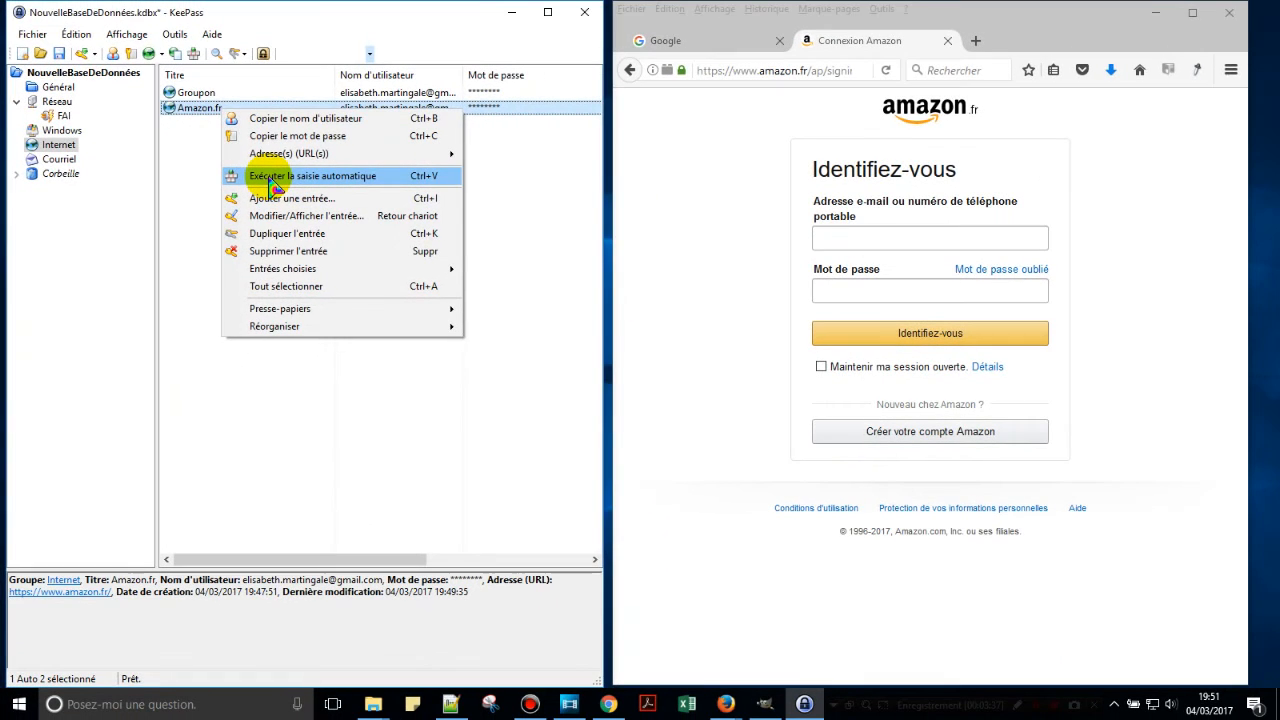
click(270, 183)
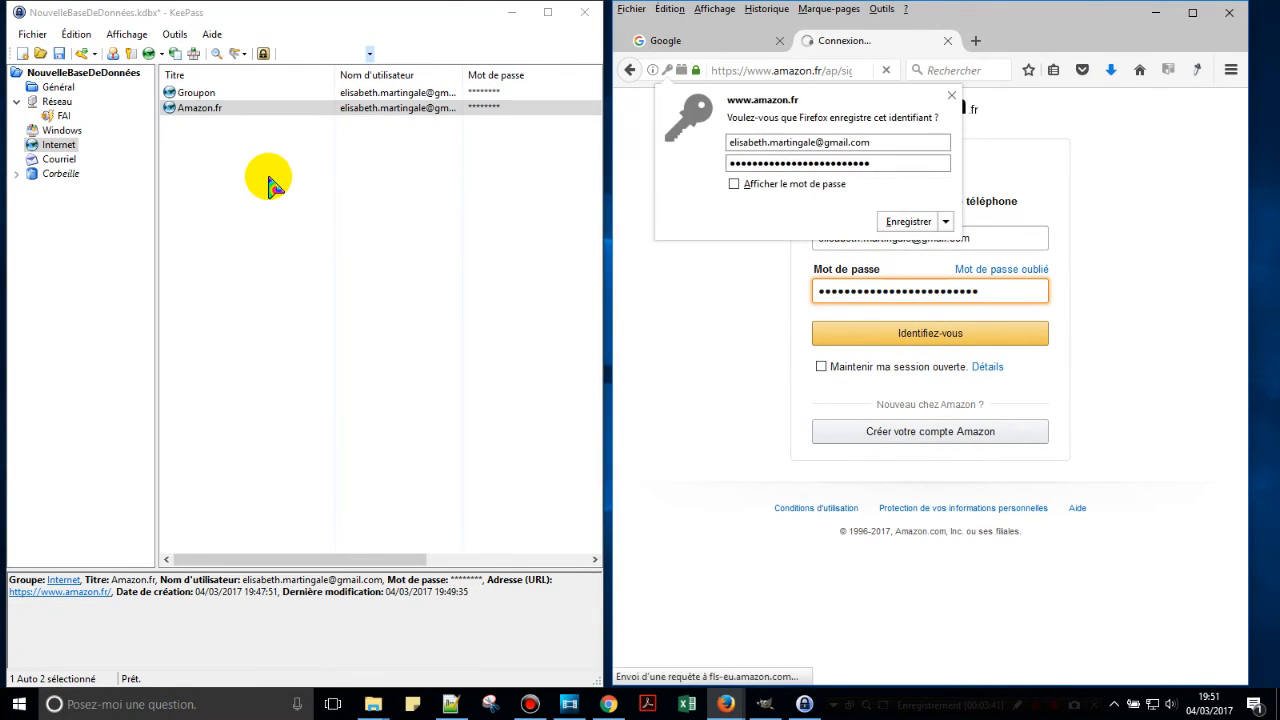
click(952, 96)
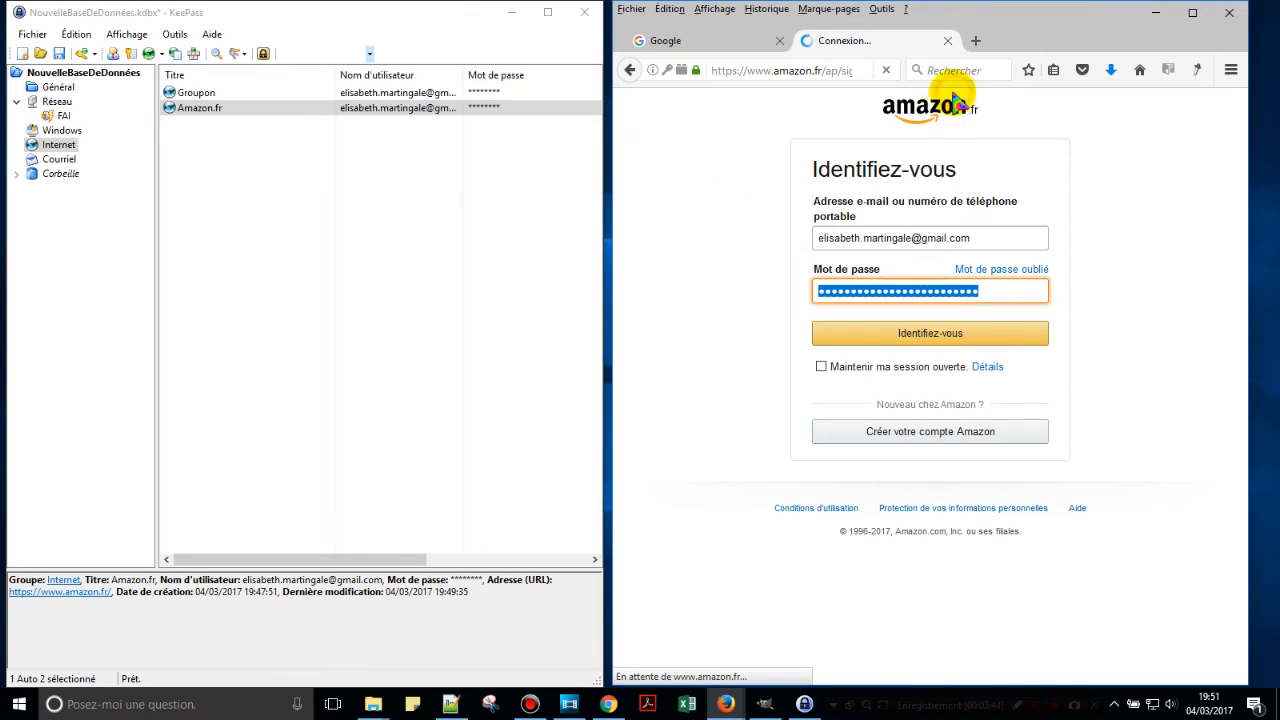
click(949, 339)
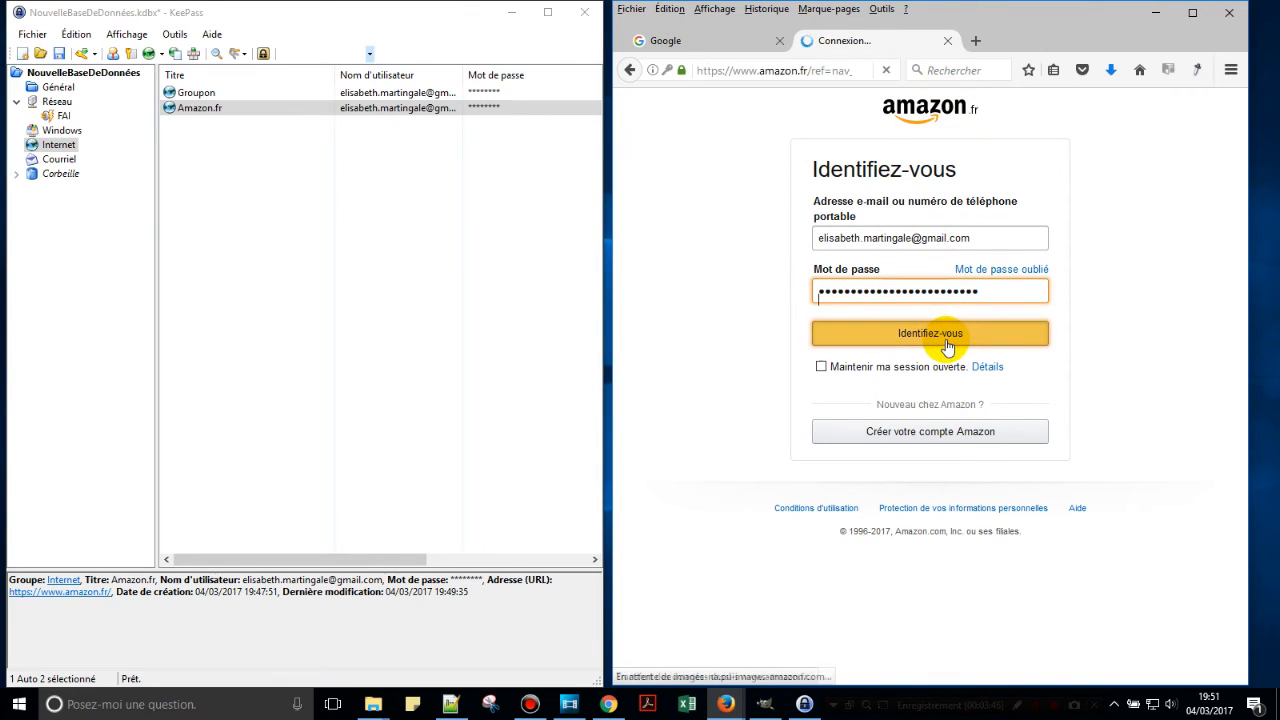